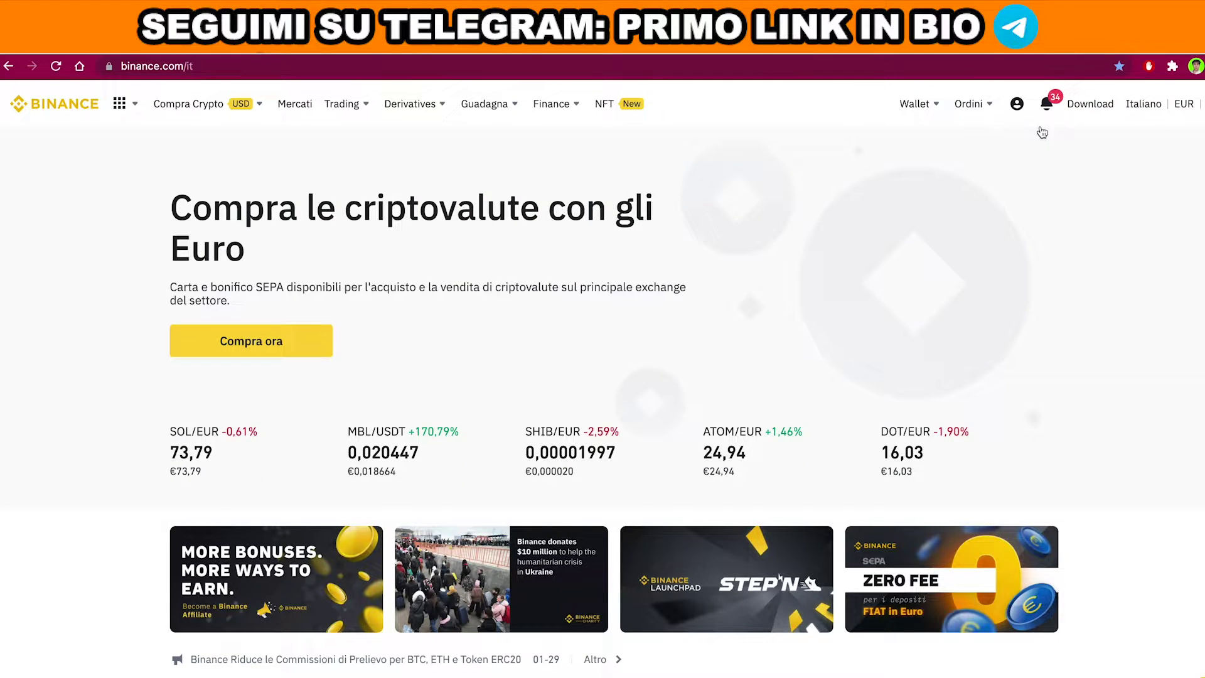
- Open the account's API management page and read the description of private API keys and the tax report API option
mouse_move(1023, 119)
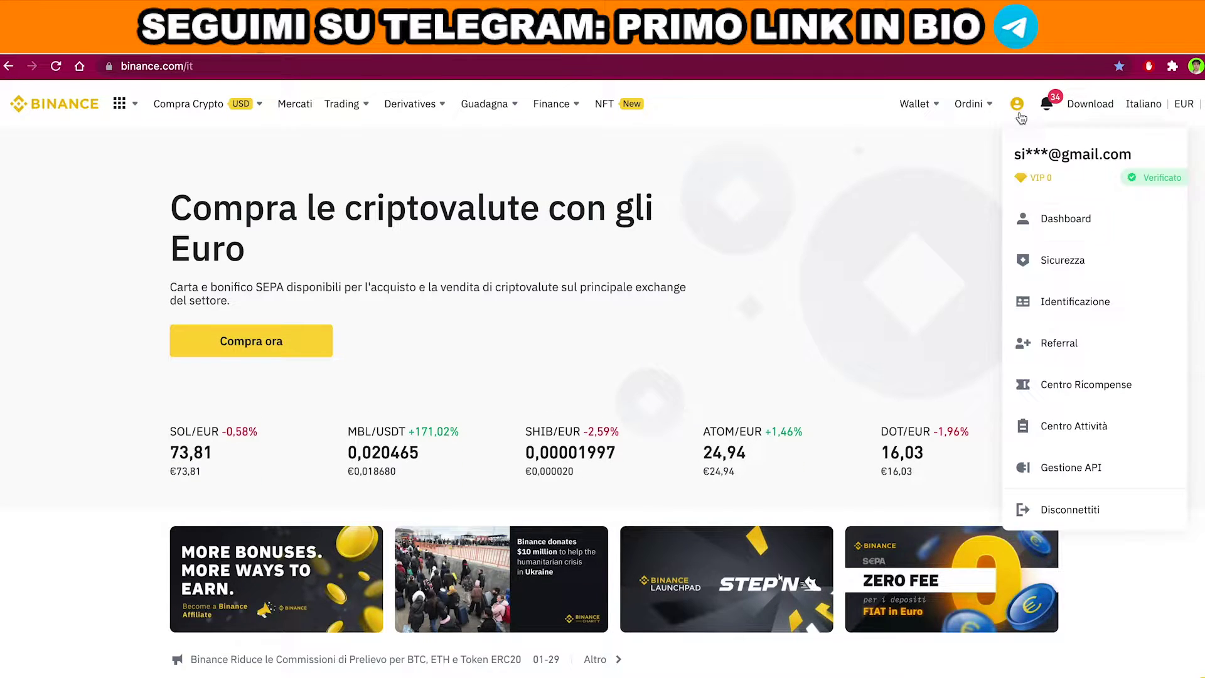
click(1062, 471)
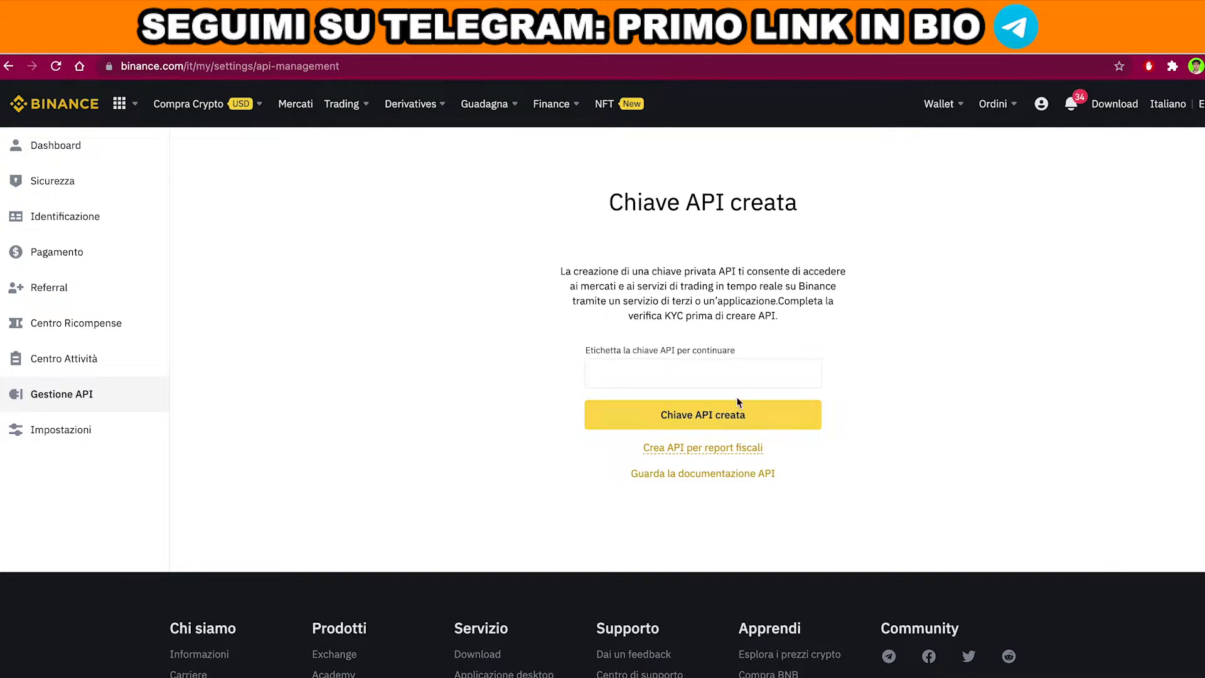
triple_click(709, 296)
click(766, 317)
drag(779, 318, 570, 264)
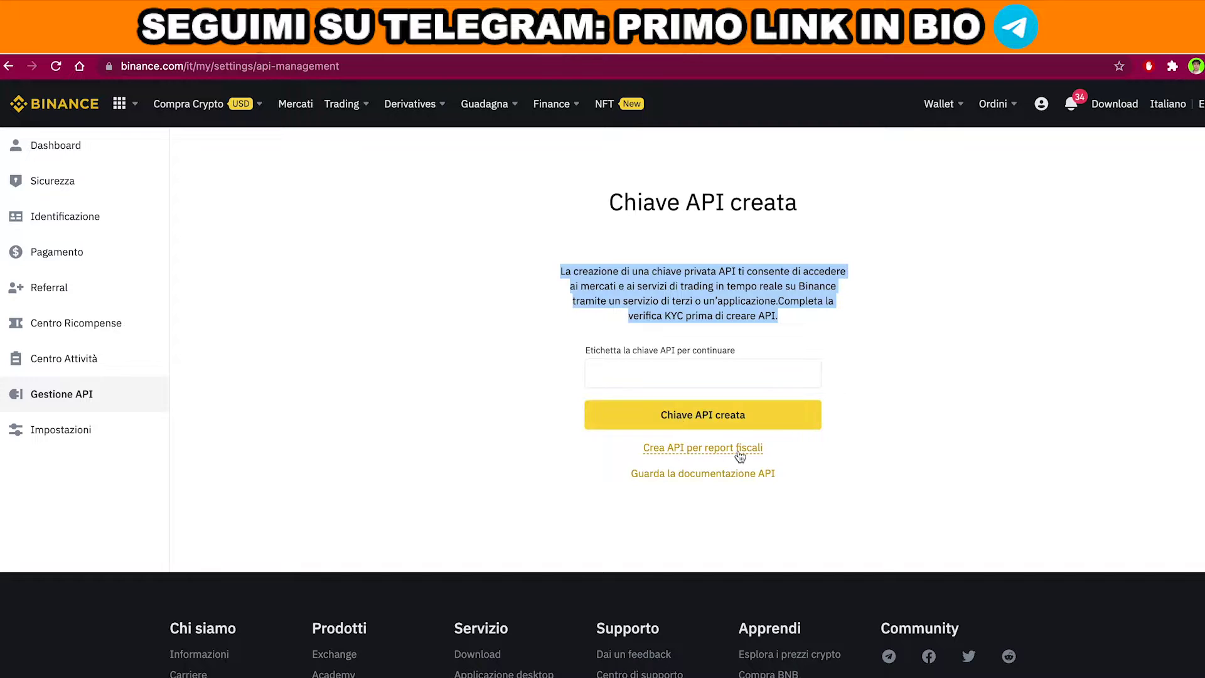
mouse_move(701, 453)
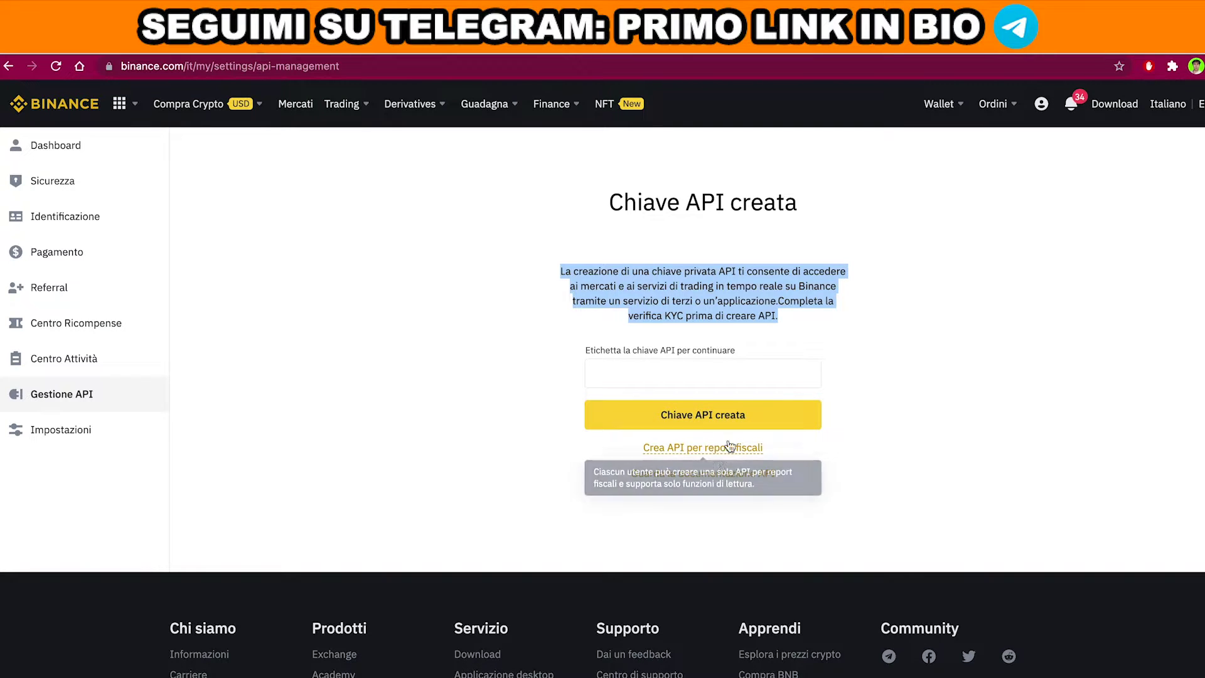
click(690, 270)
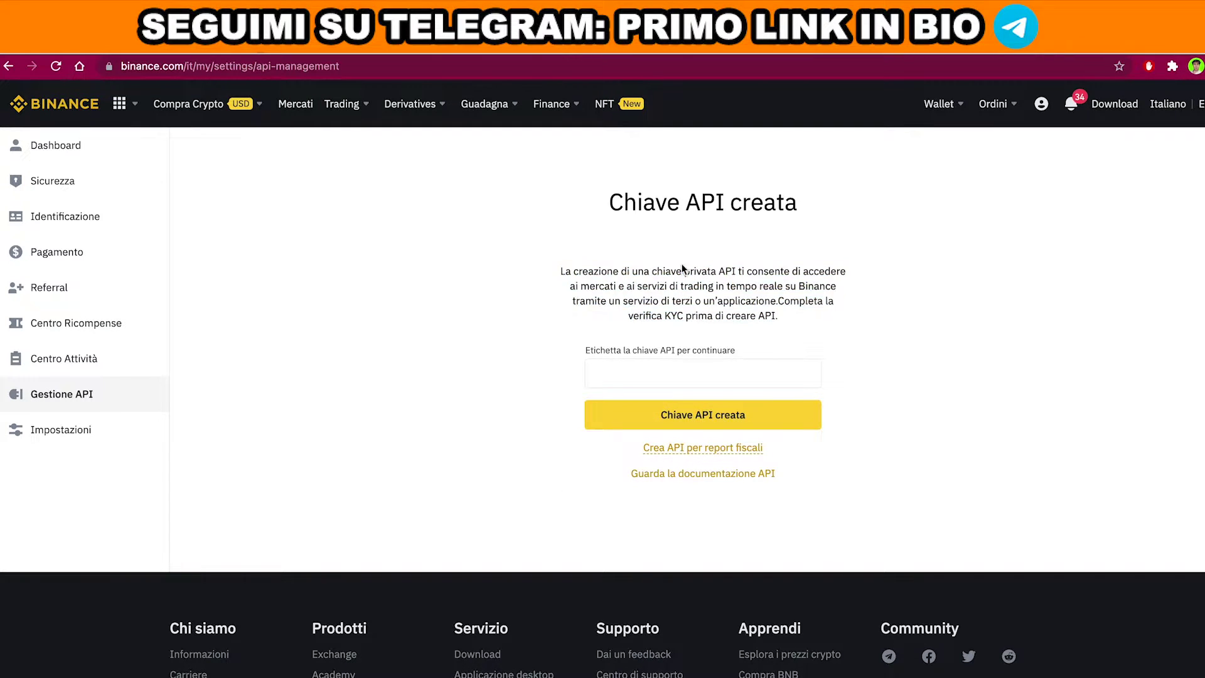
mouse_move(706, 449)
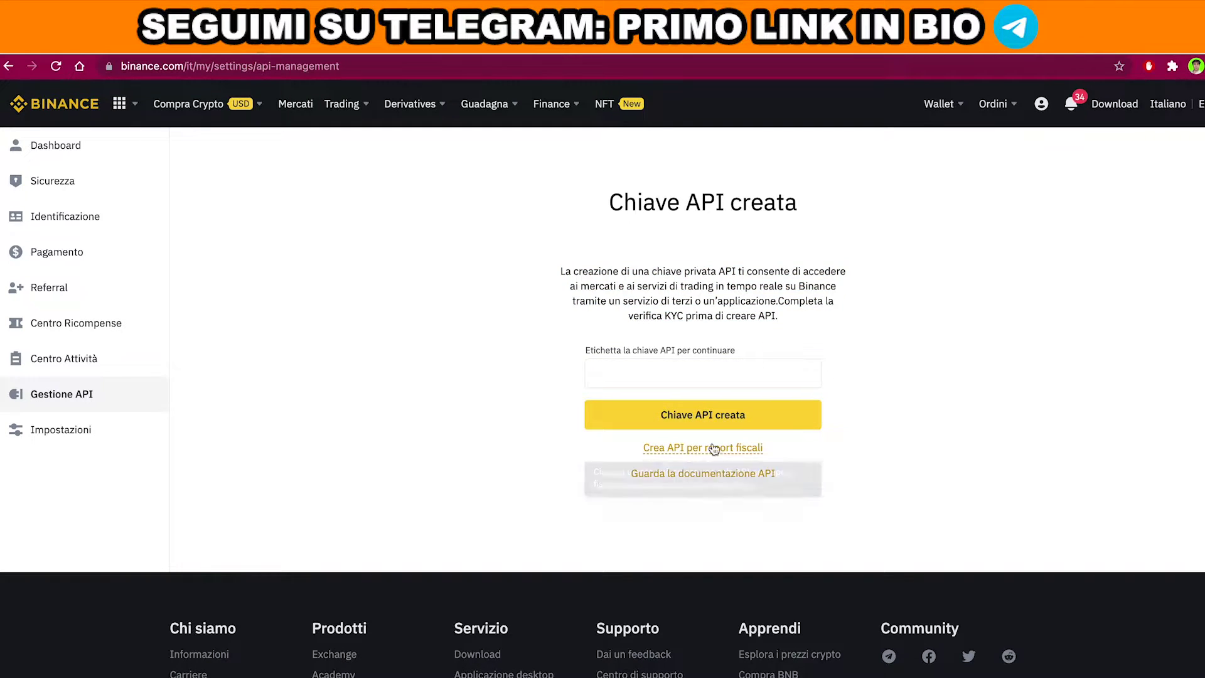
- Create an API for tax reports and complete the verification
click(678, 450)
drag(516, 479, 575, 479)
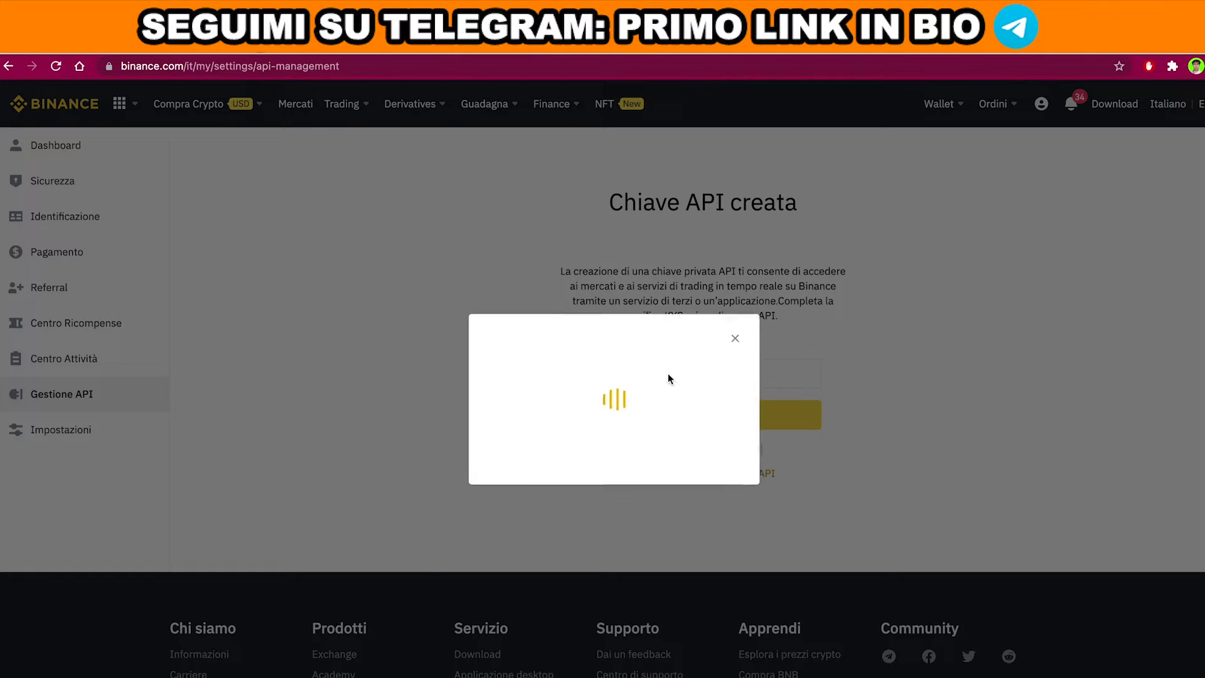
click(651, 419)
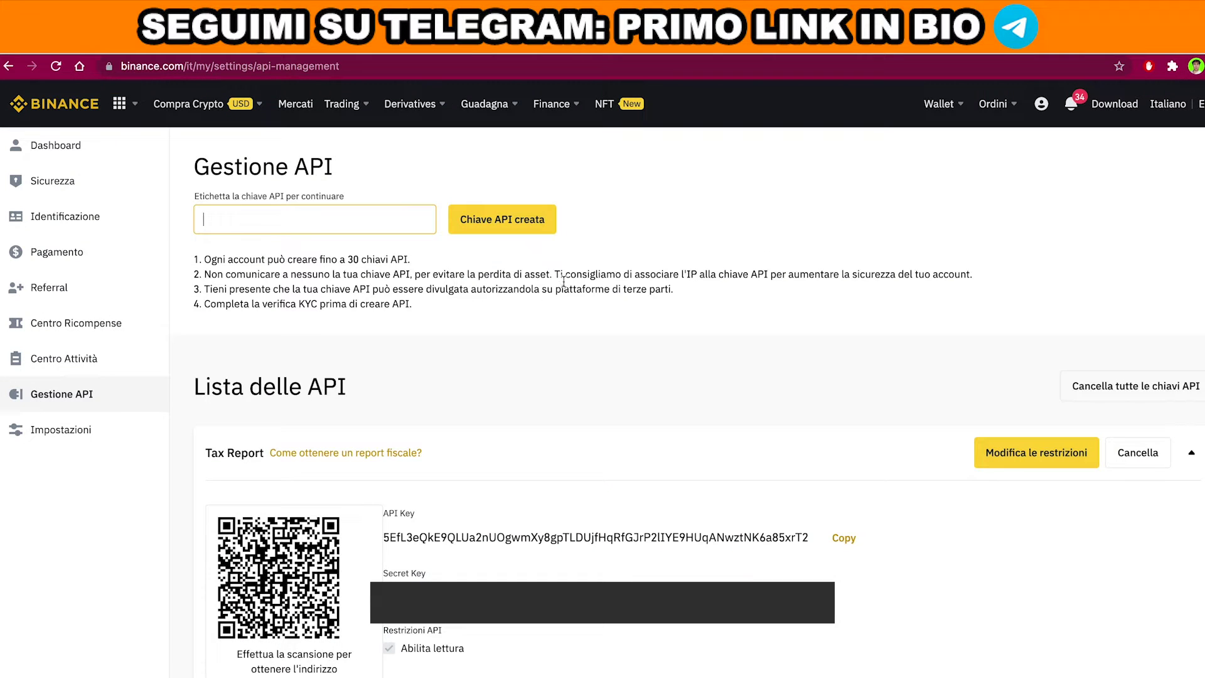
- Examine the API key limit note and the Tax Report entry's API Key and Secret Key fields
click(393, 276)
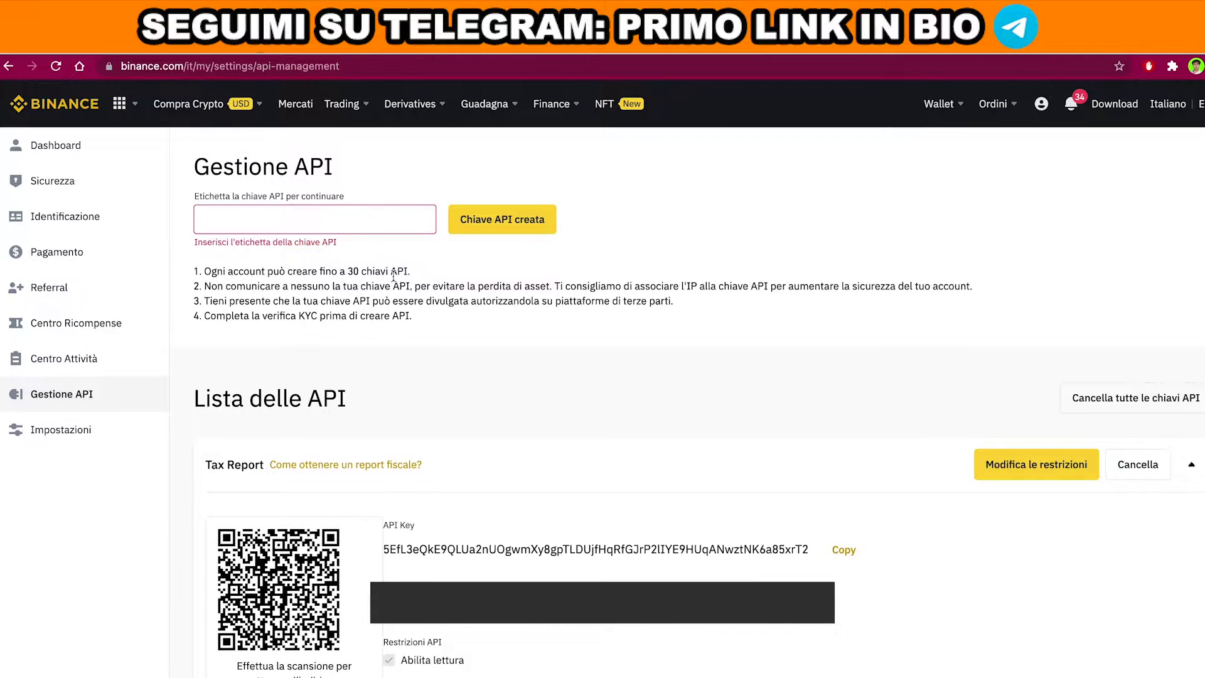
drag(203, 274, 431, 276)
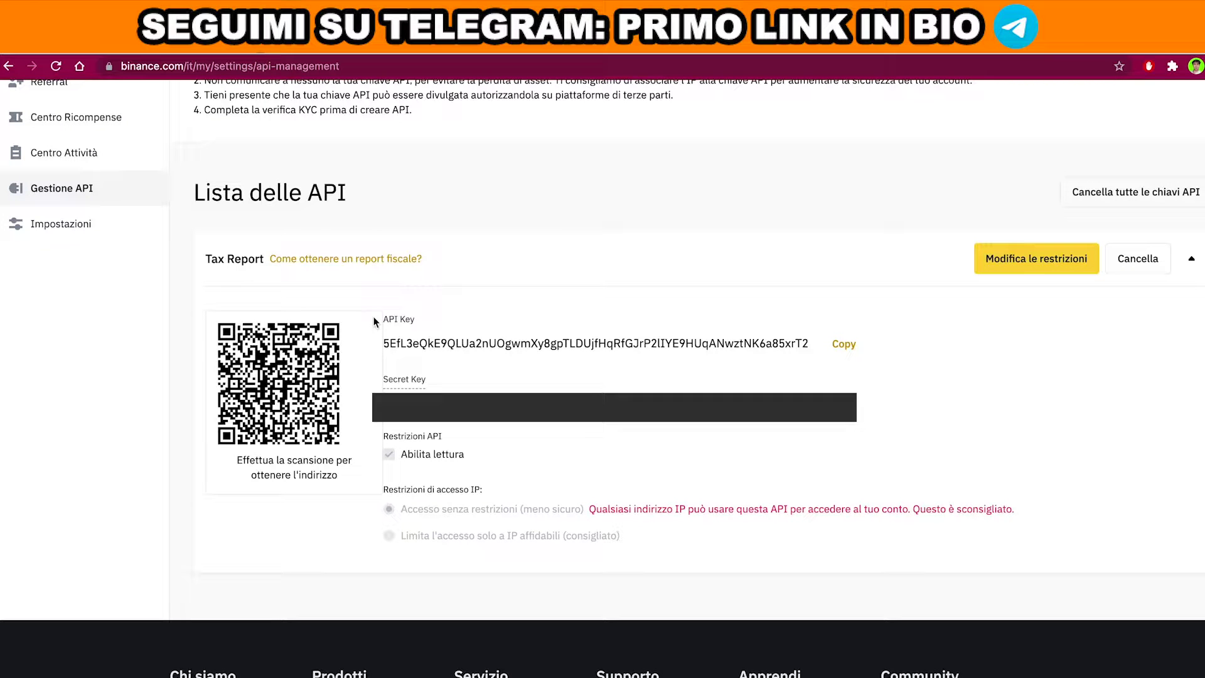
drag(384, 319, 419, 320)
drag(433, 342, 811, 340)
mouse_move(389, 383)
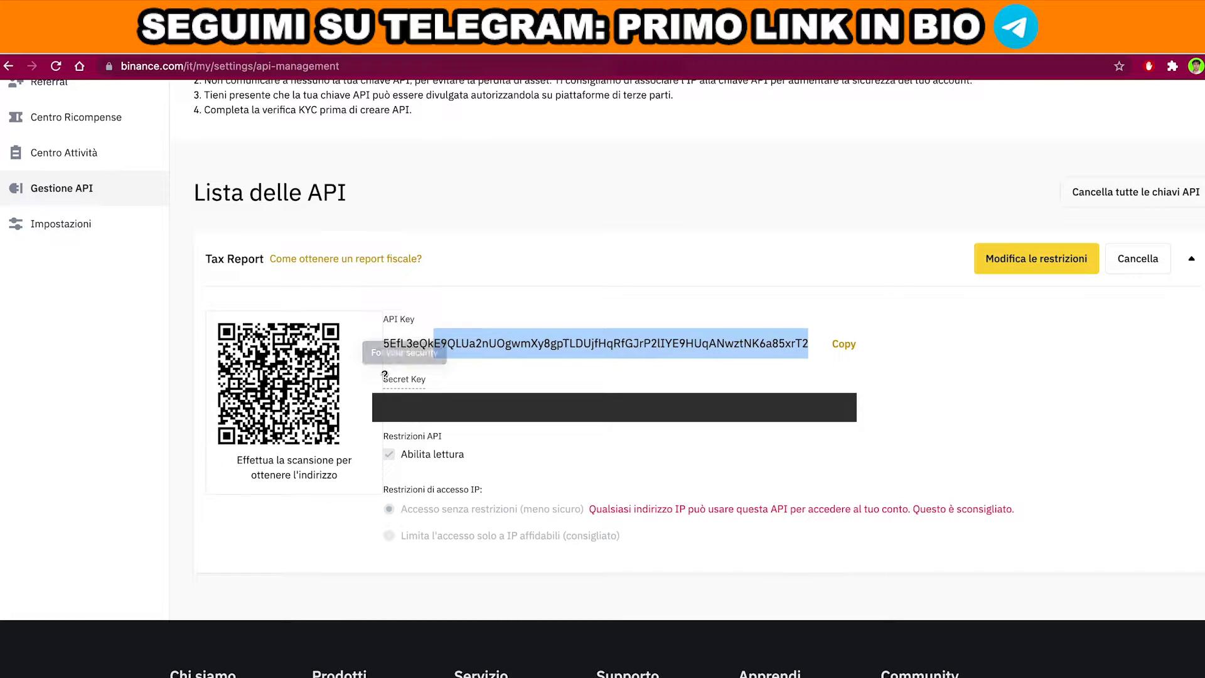
drag(389, 383, 413, 381)
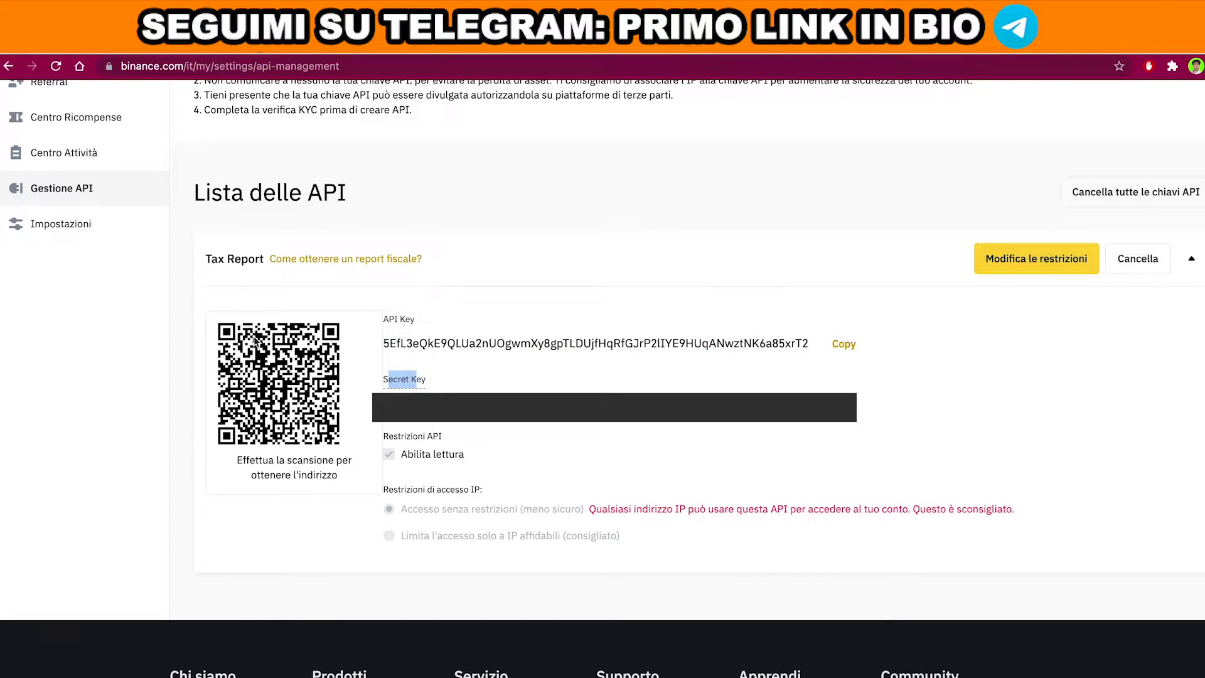
drag(399, 391, 707, 392)
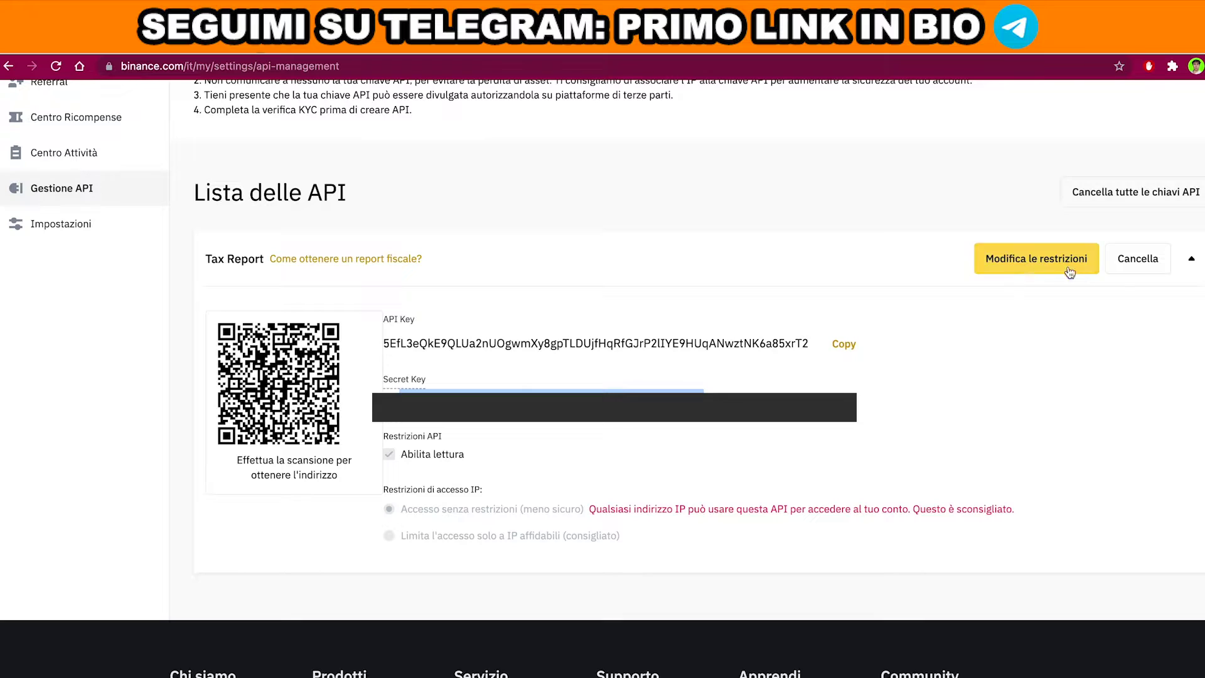
- Edit the Tax Report API restrictions, switching IP access to trusted IPs only and back to unrestricted
click(1029, 273)
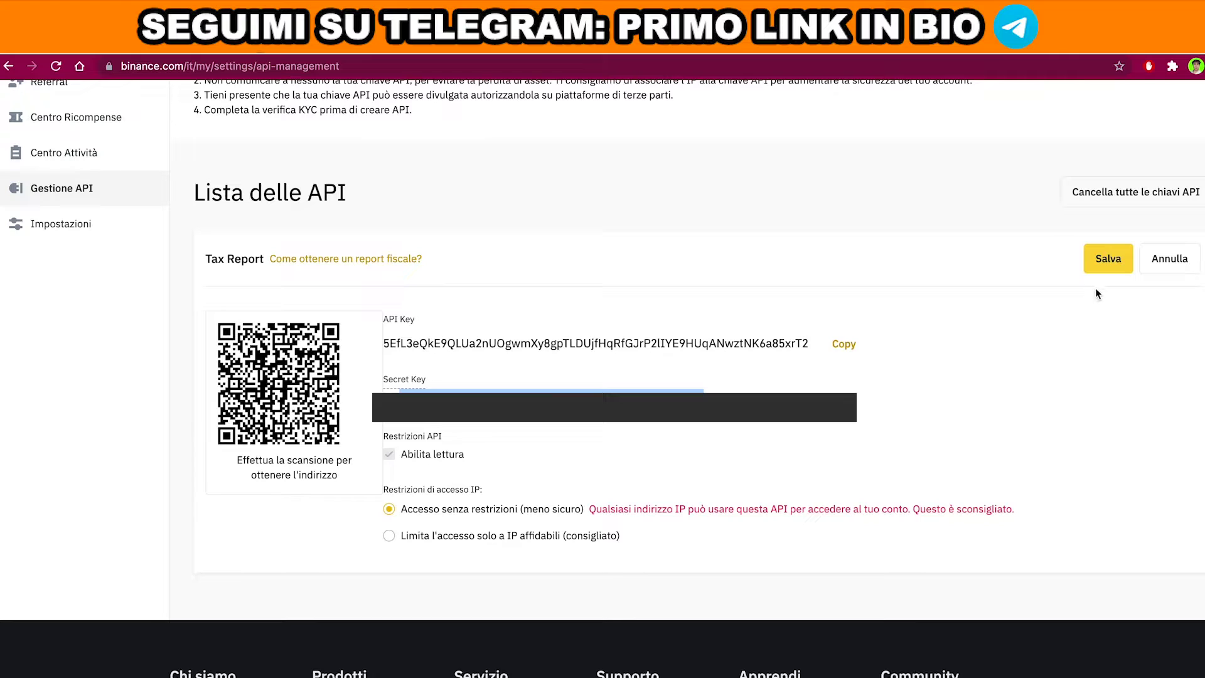
click(1111, 260)
click(1055, 274)
click(390, 537)
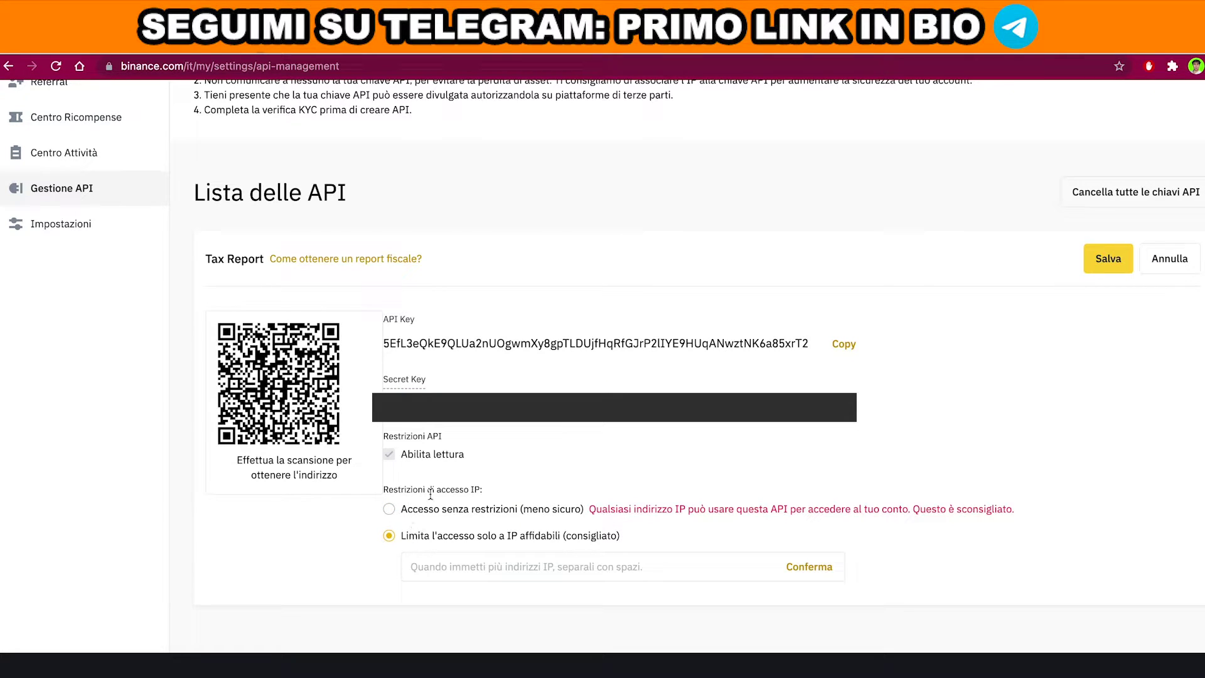
click(390, 510)
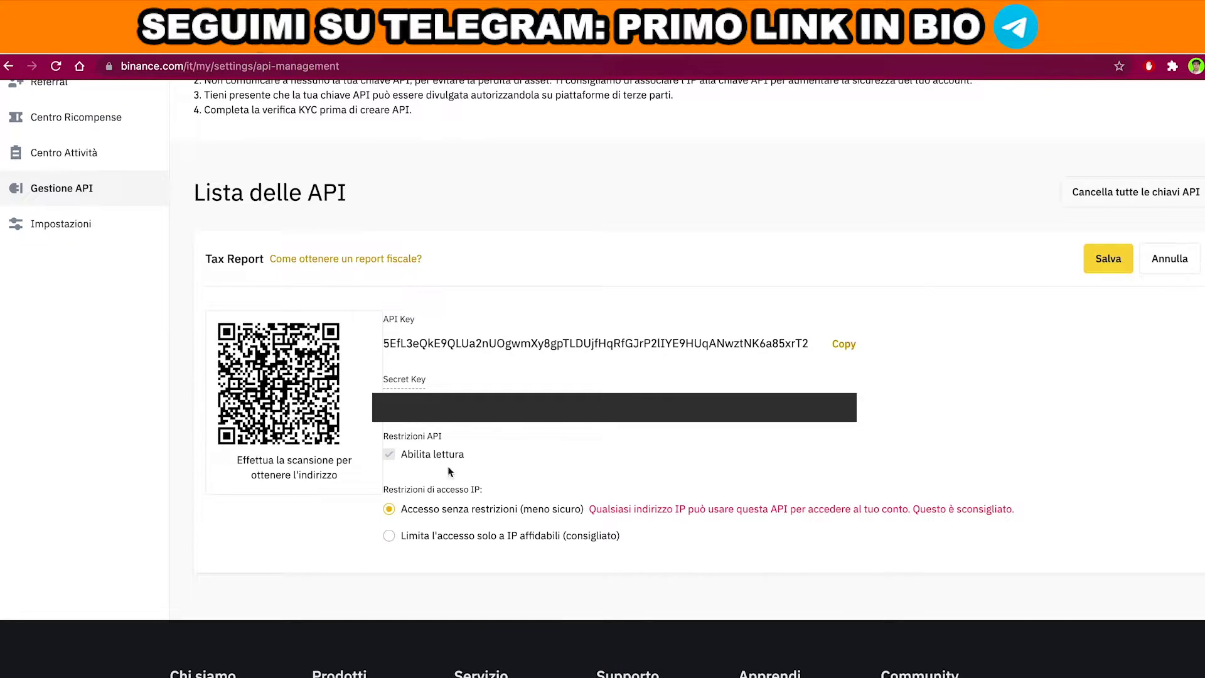
- Review the Tax Report entry in the API list together with its API Key and Secret Key fields
scroll(684, 367, up, 1)
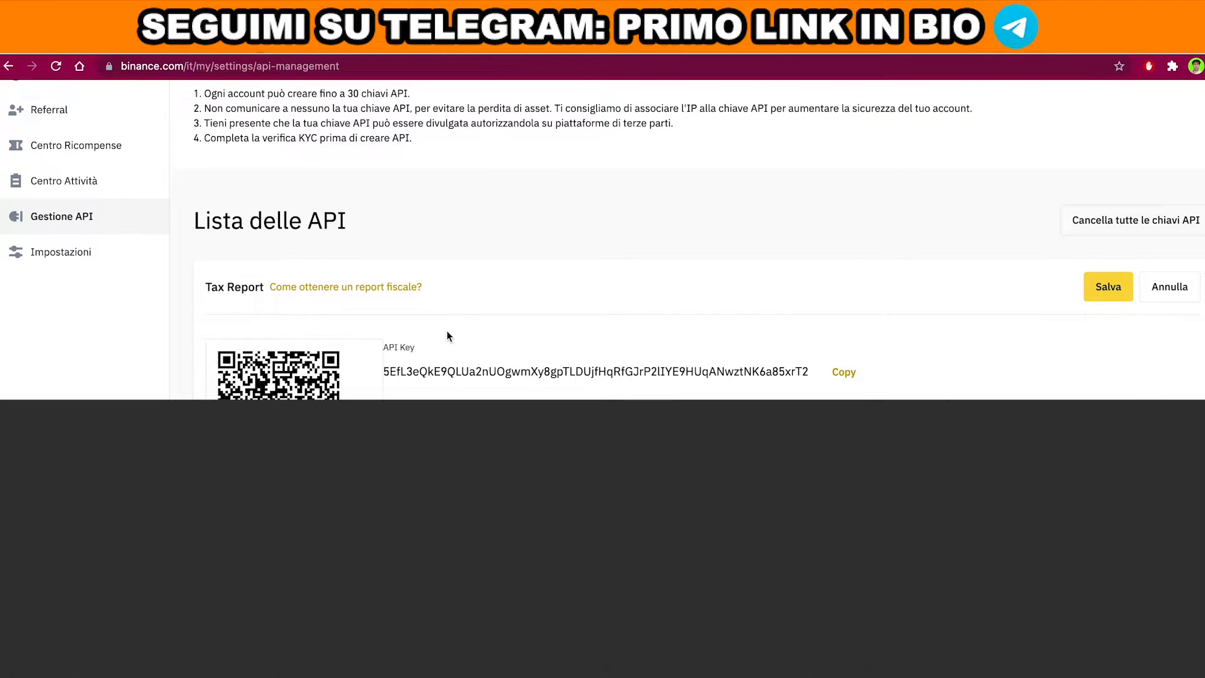
scroll(446, 332, up, 2)
drag(270, 346, 583, 312)
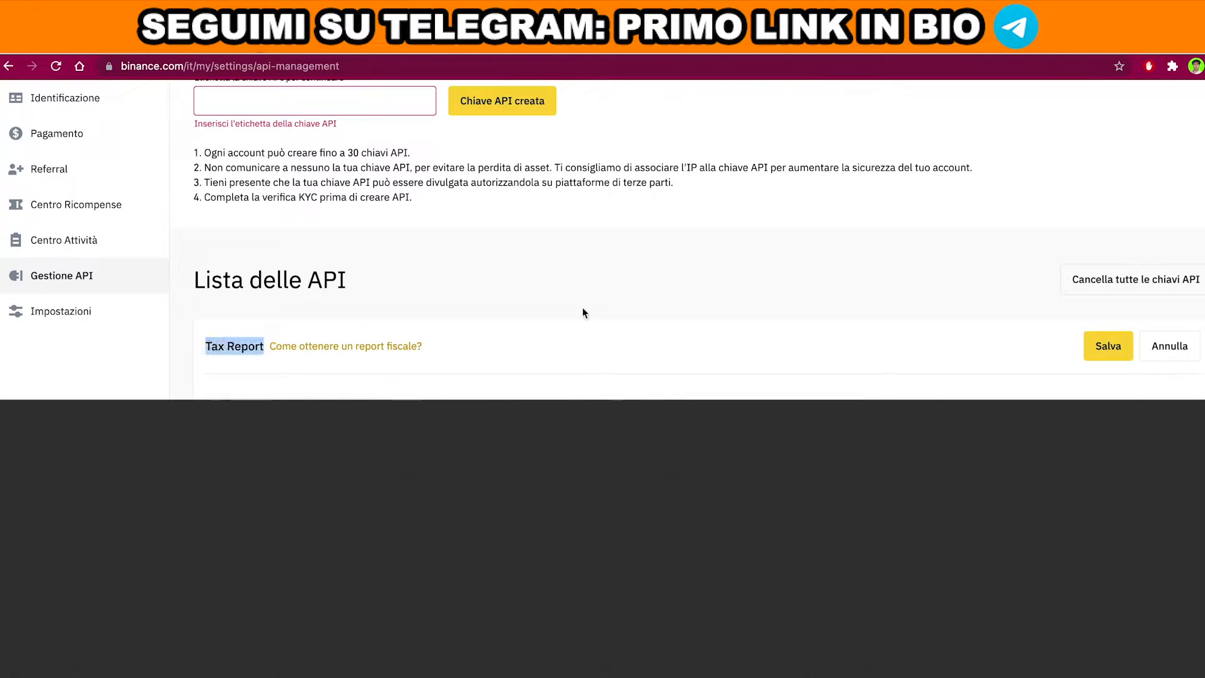
click(309, 261)
scroll(308, 261, down, 2)
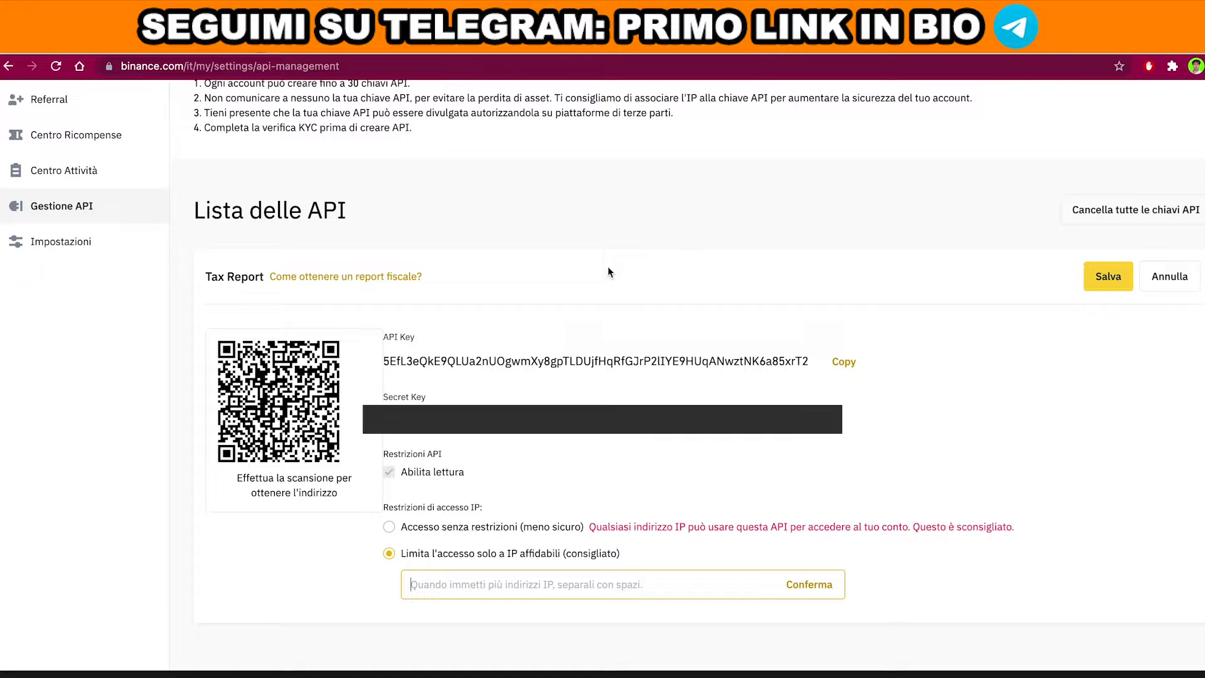
drag(387, 339, 425, 385)
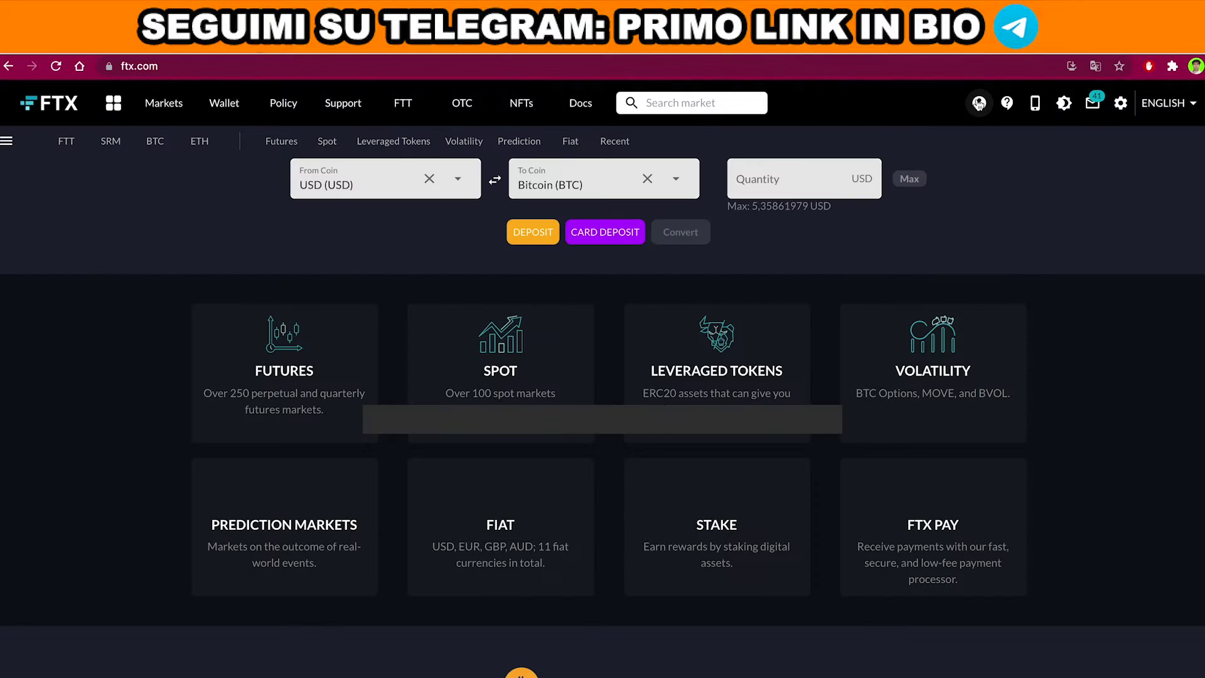
- Switch to FTX and open the account's API settings at the API Keys list
mouse_move(979, 108)
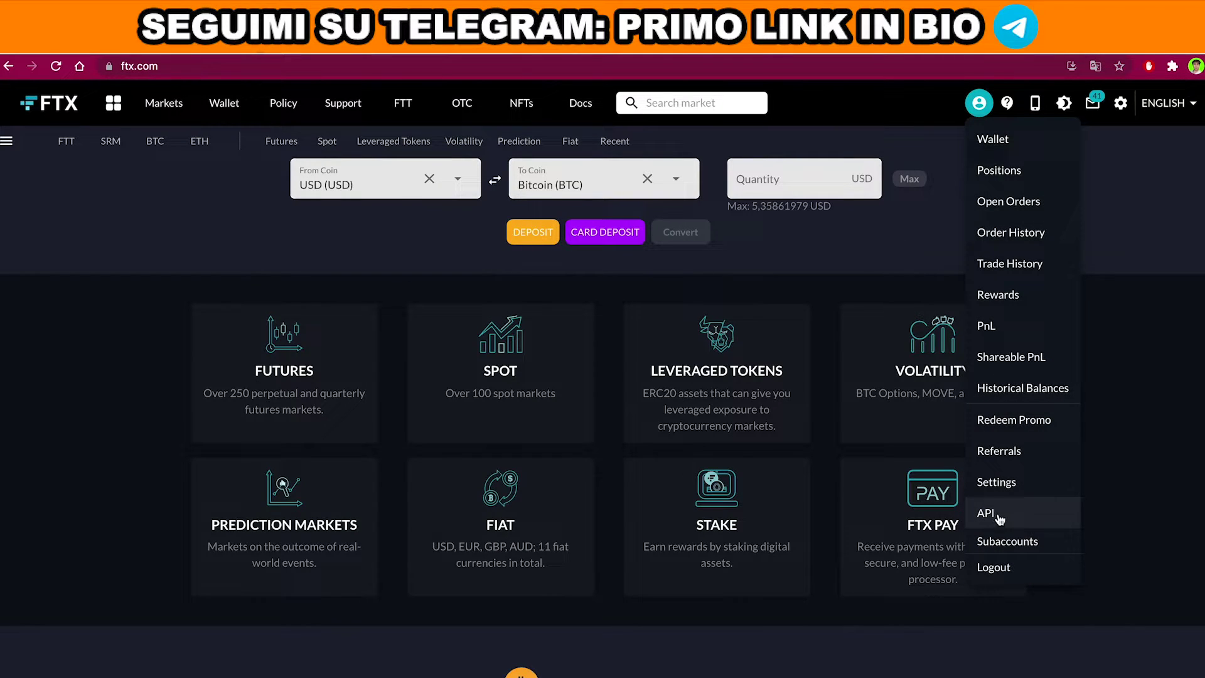
click(990, 110)
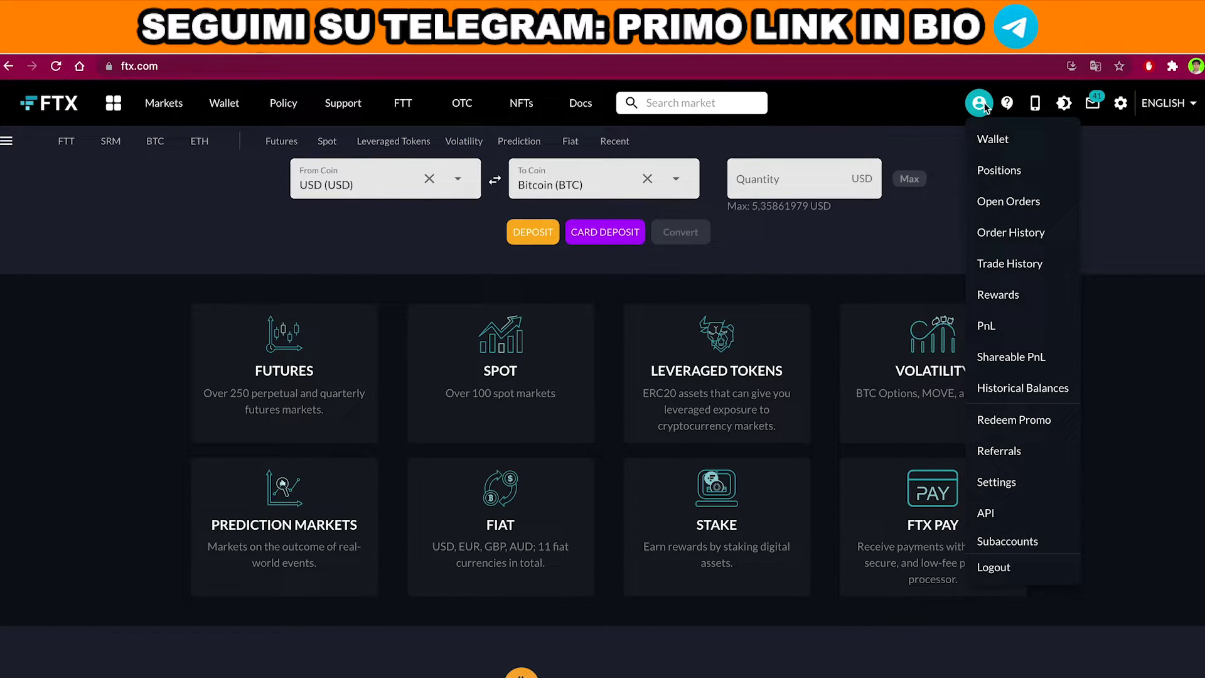
click(1003, 517)
scroll(613, 436, down, 1)
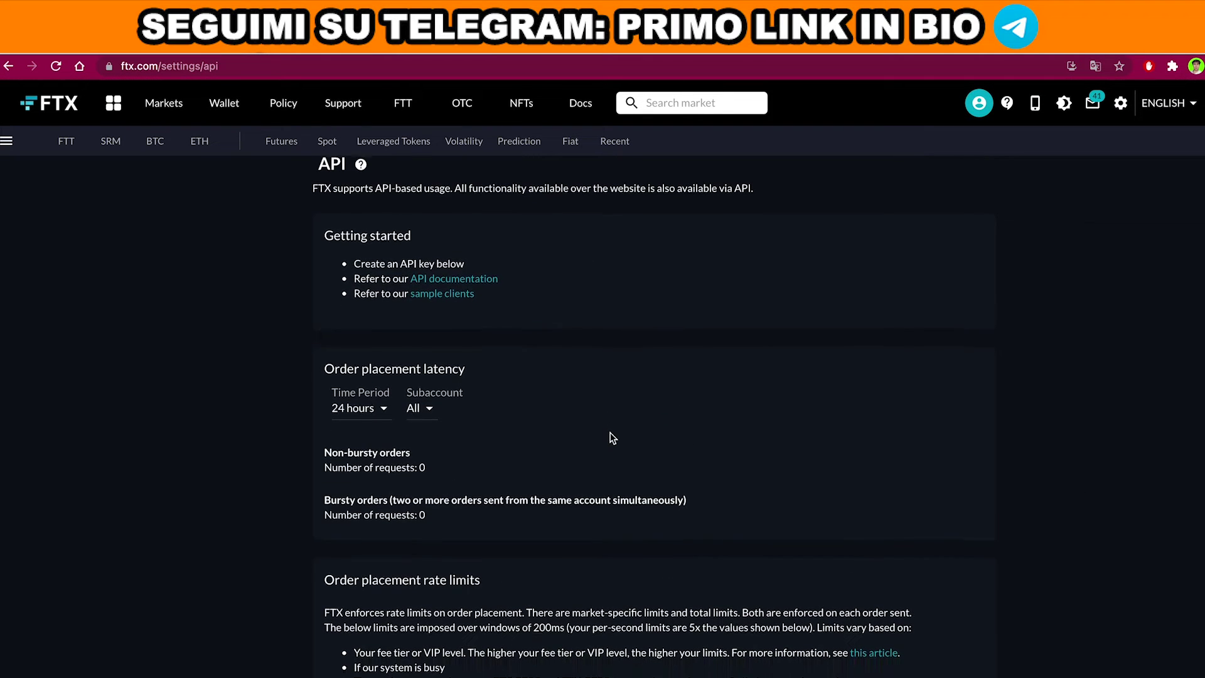
scroll(613, 436, down, 10)
scroll(405, 359, up, 1)
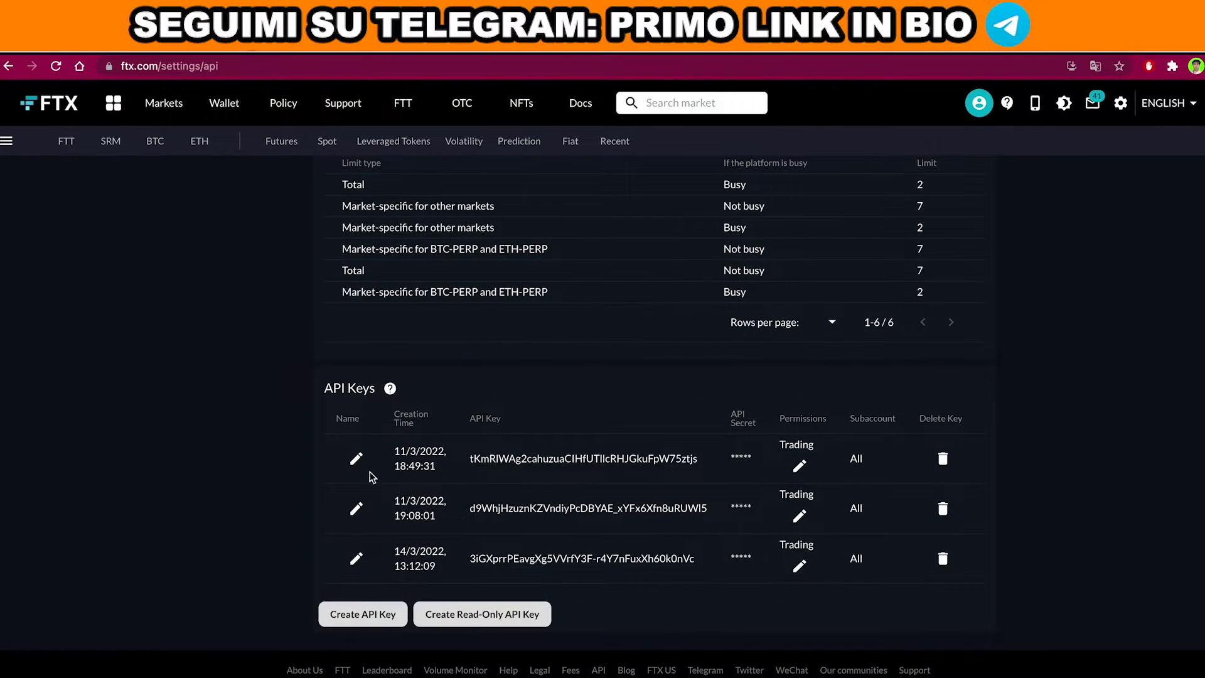
- Create a new full API key and inspect its generated API Key and API Secret
click(374, 616)
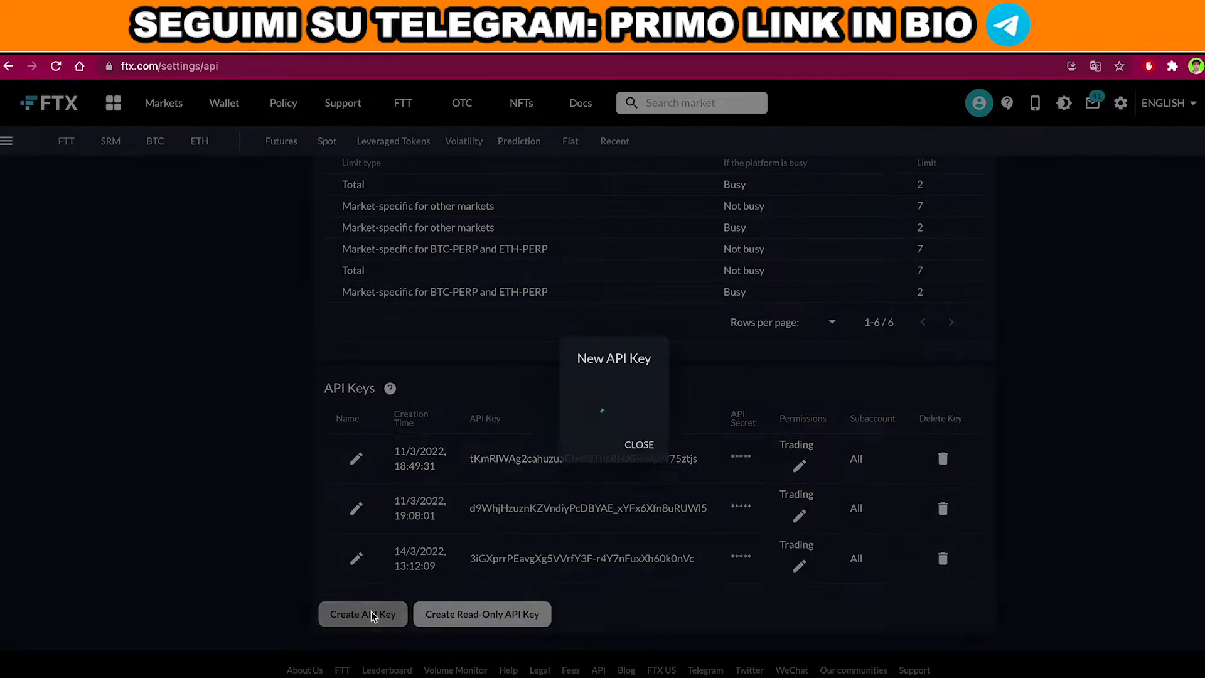
key(Tab)
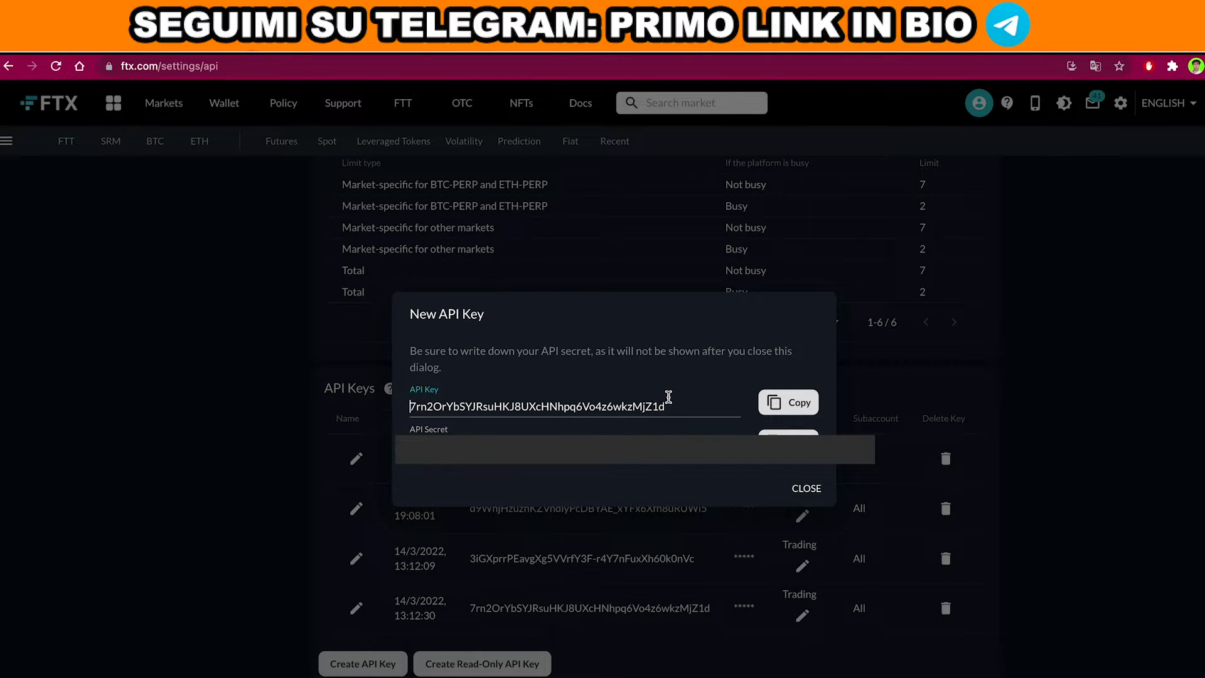
drag(666, 402, 385, 394)
click(627, 431)
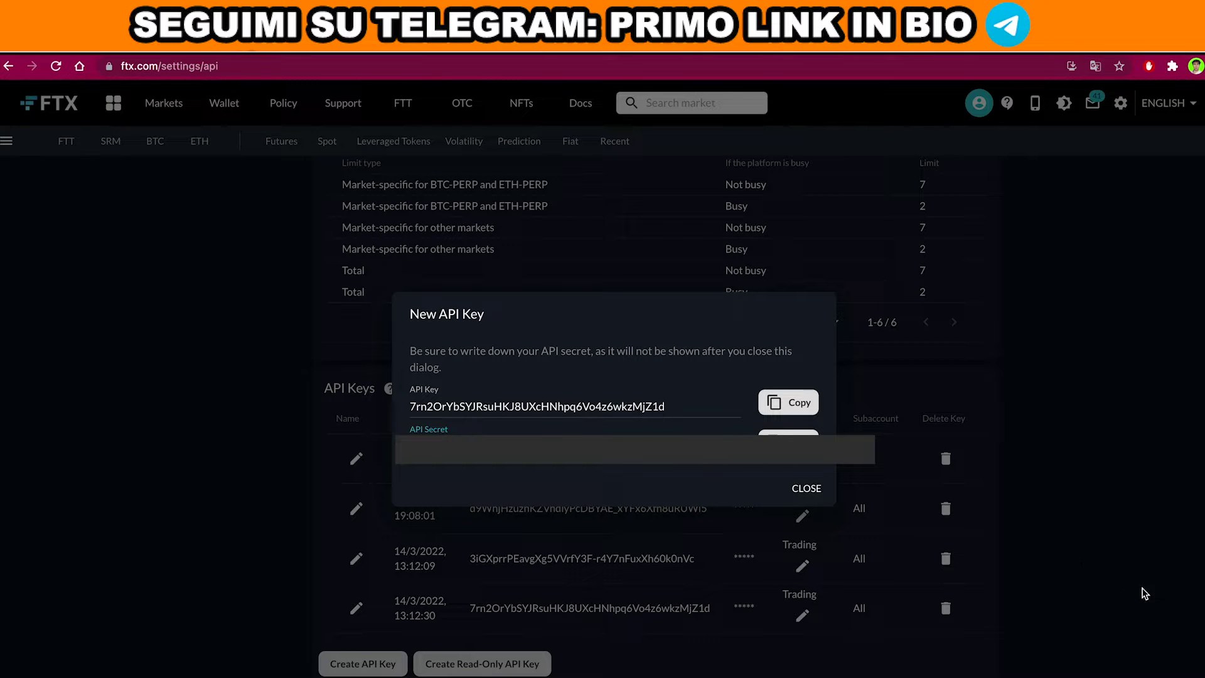
click(1044, 488)
scroll(462, 238, up, 10)
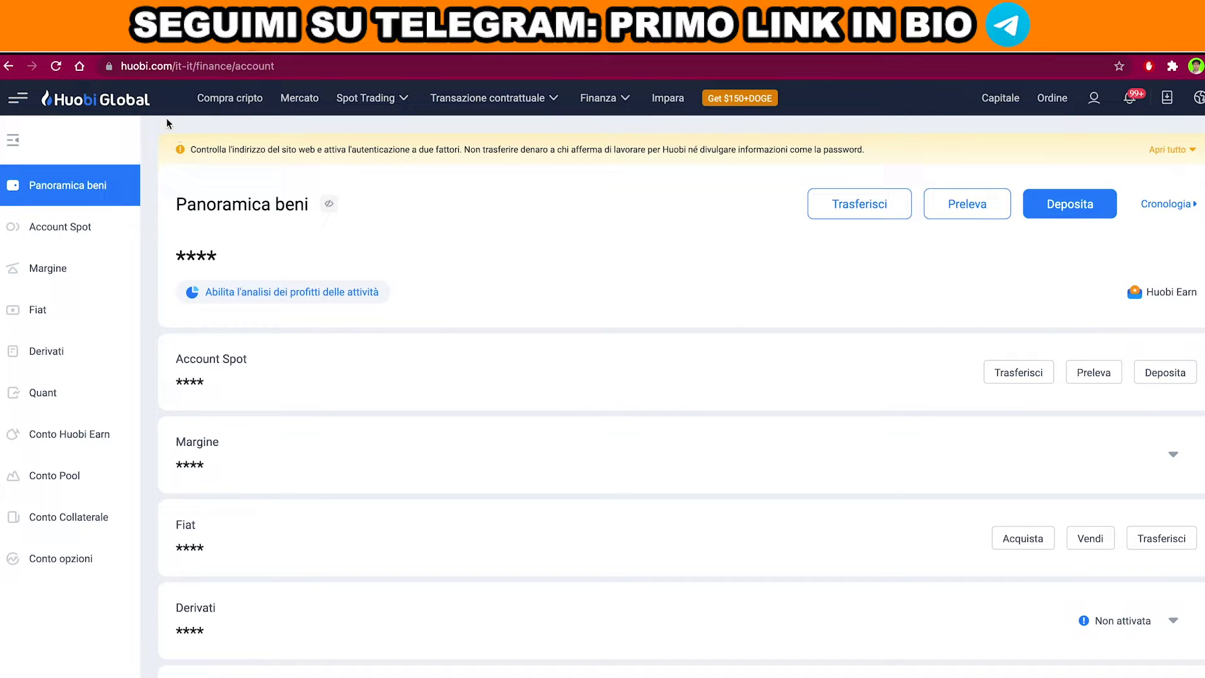
- Switch to Huobi Global and open the account's API management page with the key creation form
mouse_move(1095, 100)
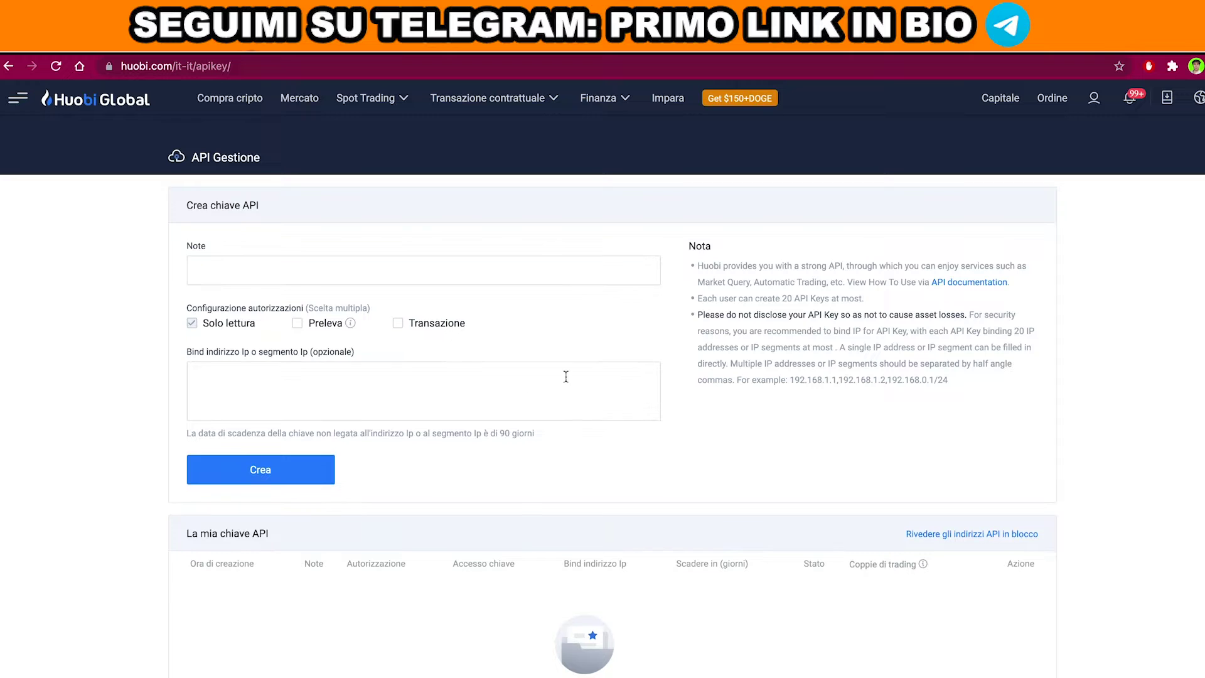
scroll(571, 439, down, 3)
scroll(582, 434, up, 1)
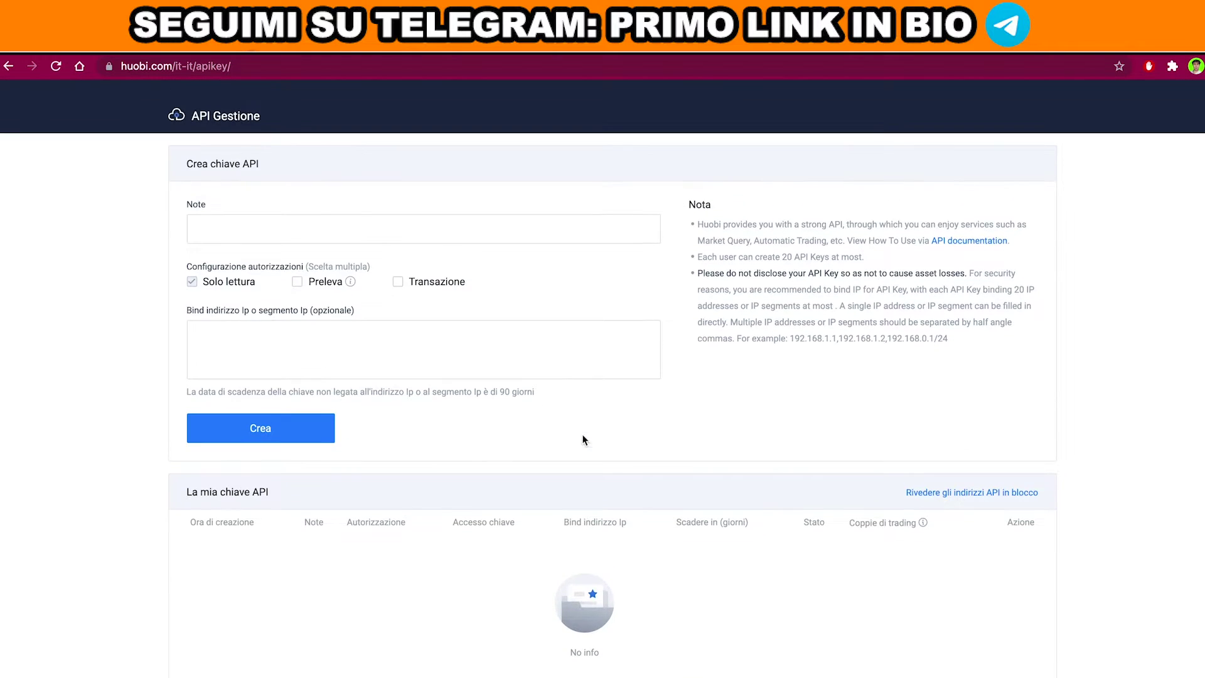
- Enter MEMO as the new API key's note, request its creation and dismiss the risk warning
click(307, 343)
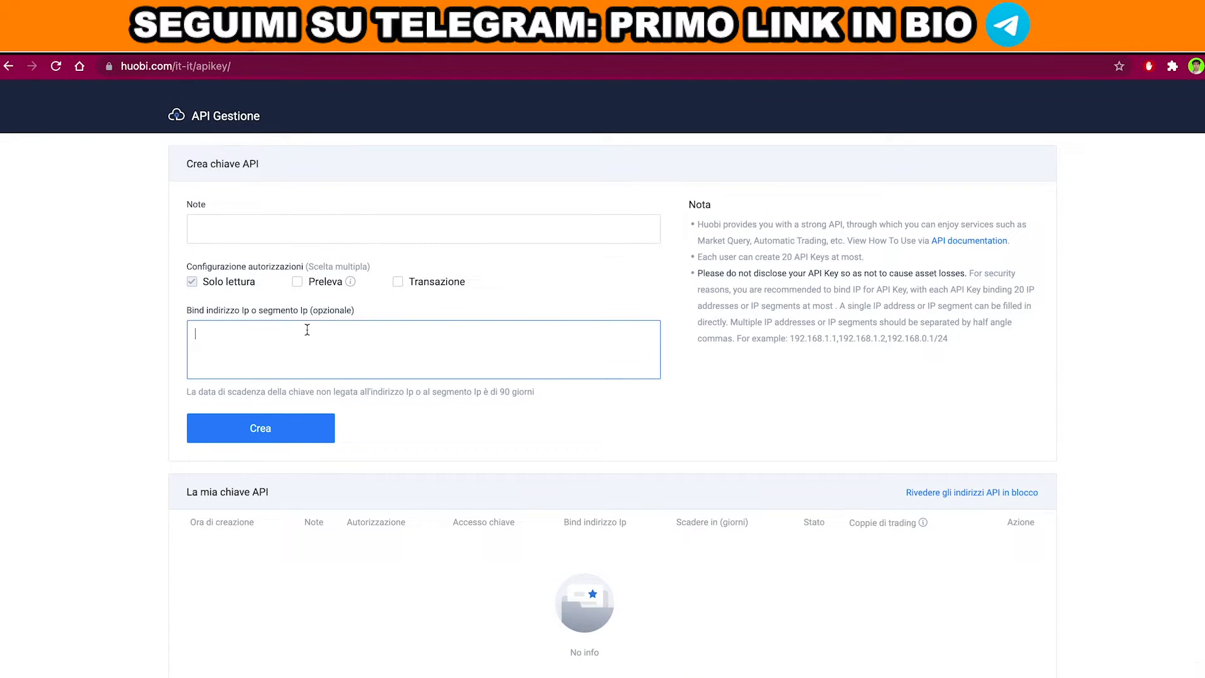
click(264, 230)
text(MEMO)
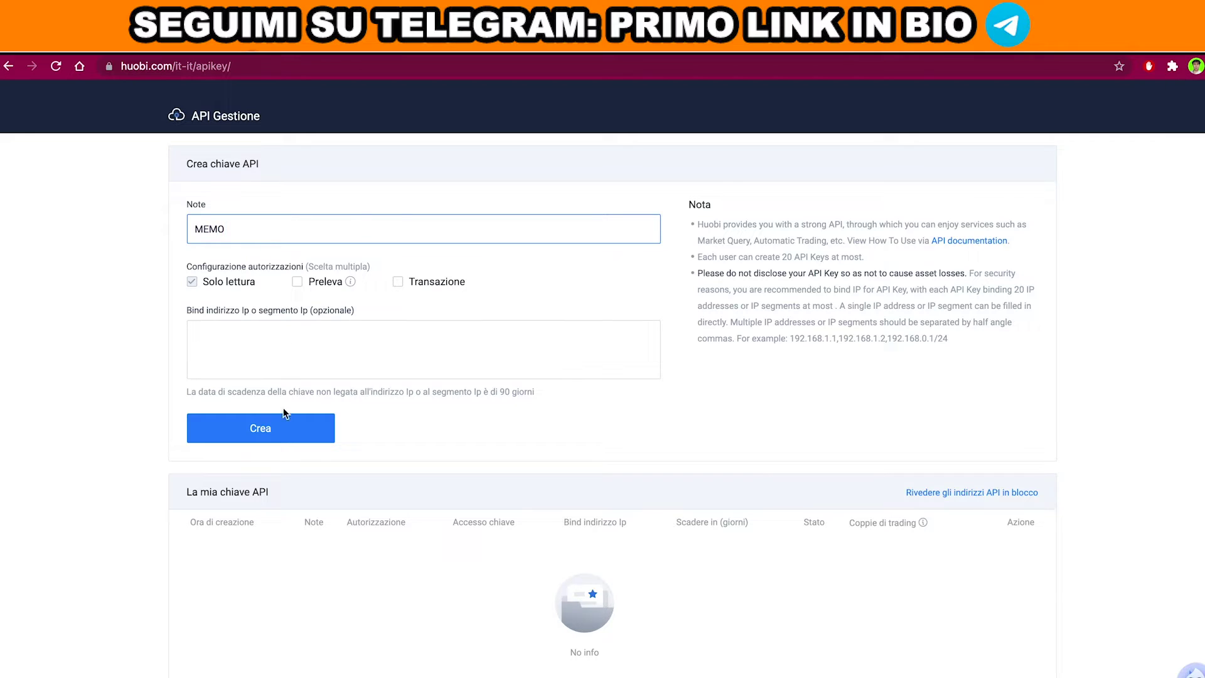
click(285, 417)
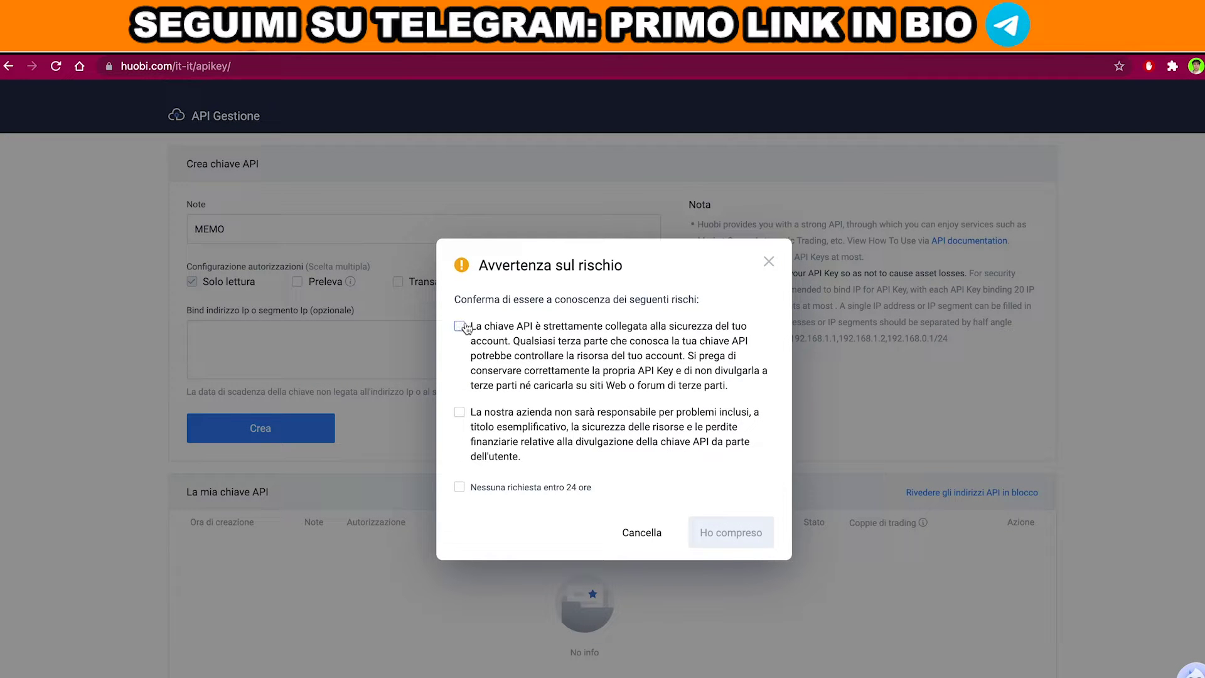
click(767, 262)
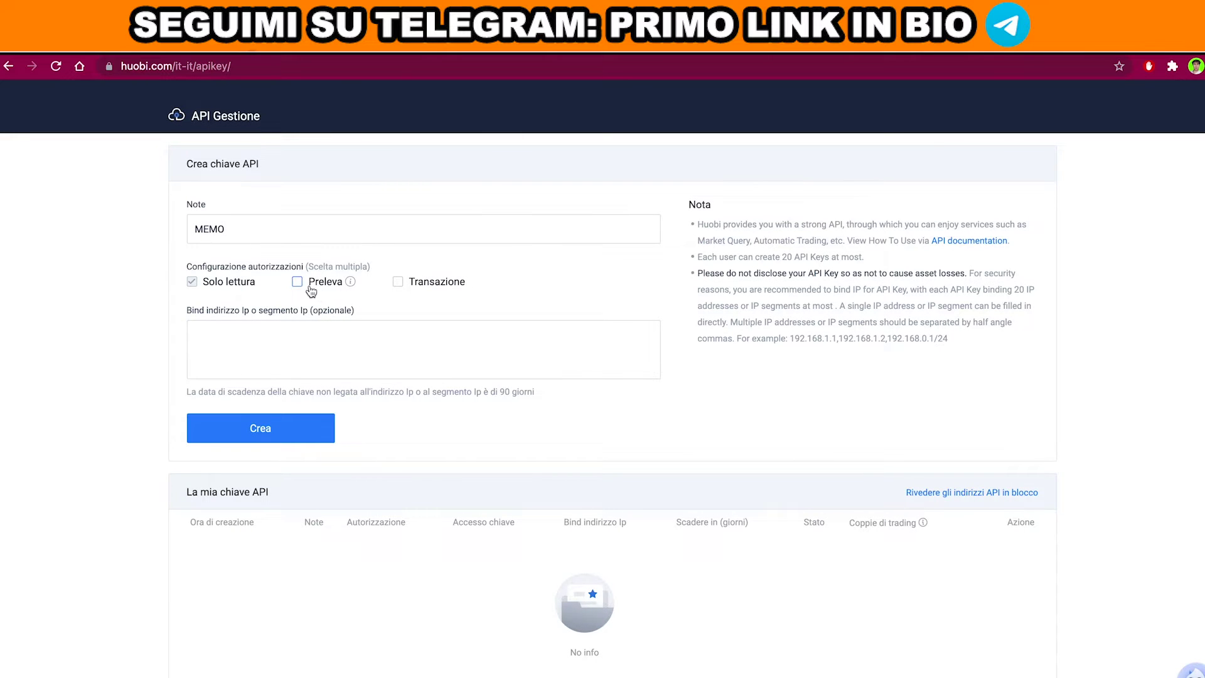
- Grant the MEMO key the Preleva and Transazione permissions, request its creation and accept the risk statements
click(297, 282)
click(275, 440)
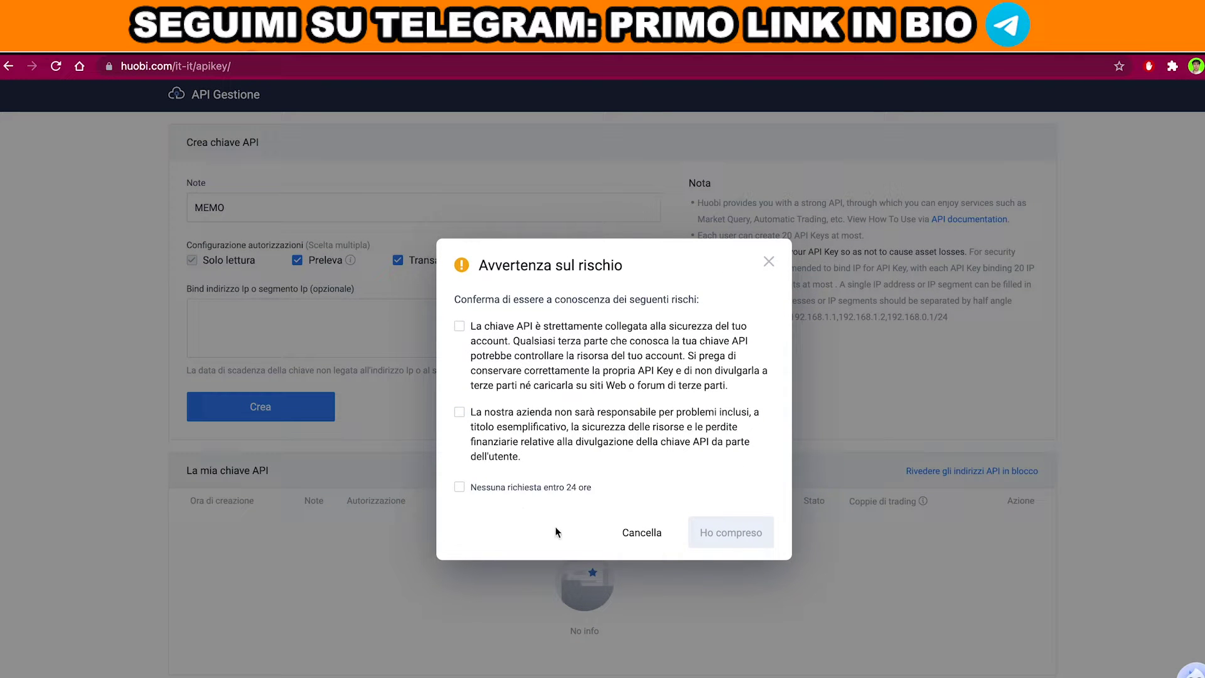
click(468, 343)
click(467, 412)
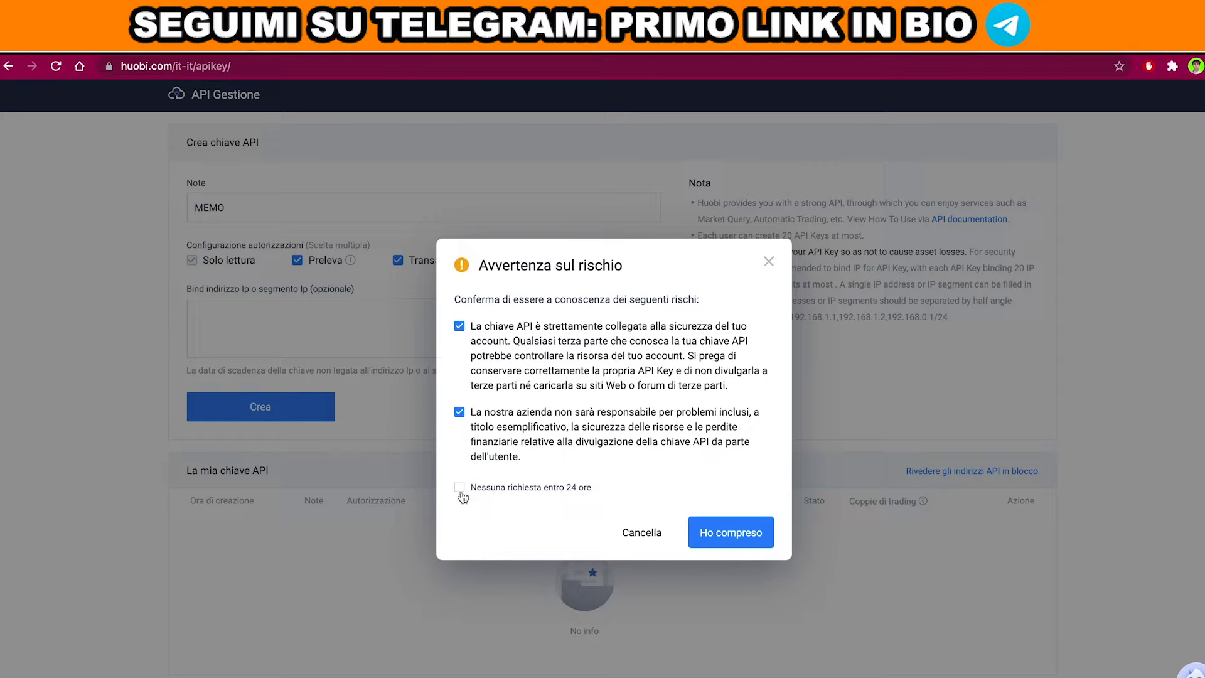
click(466, 490)
click(725, 533)
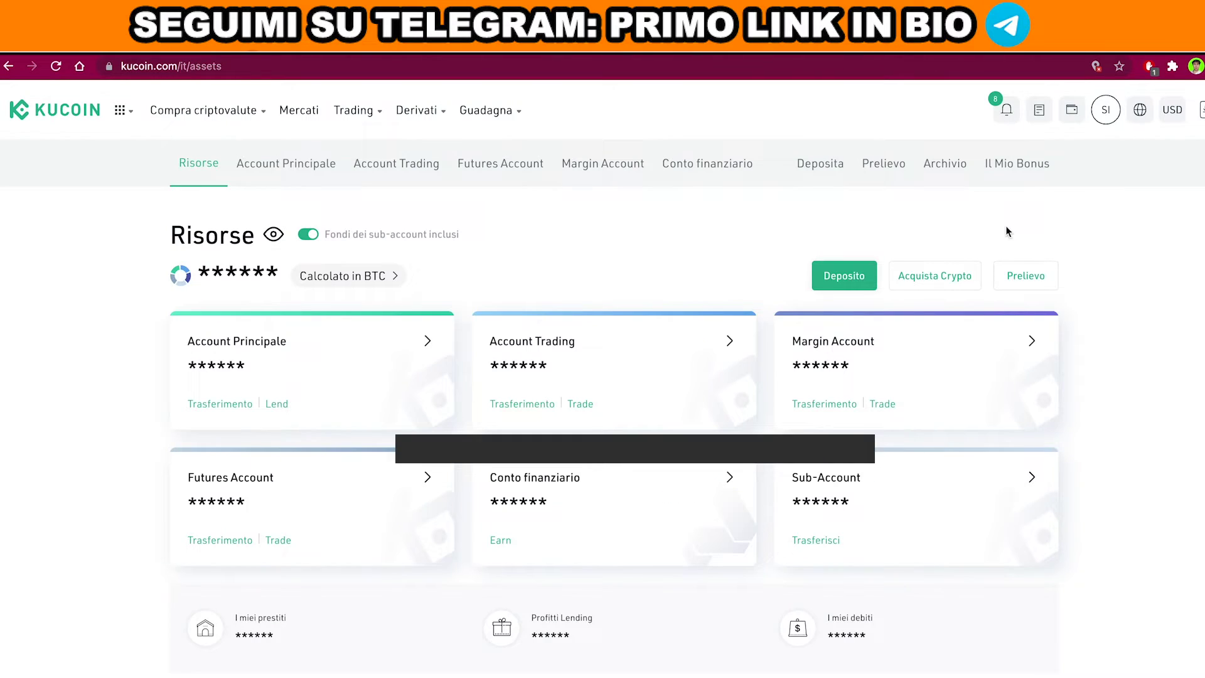
- Switch to KuCoin and open the creation form for a new spot API key from the account's API management
mouse_move(1110, 118)
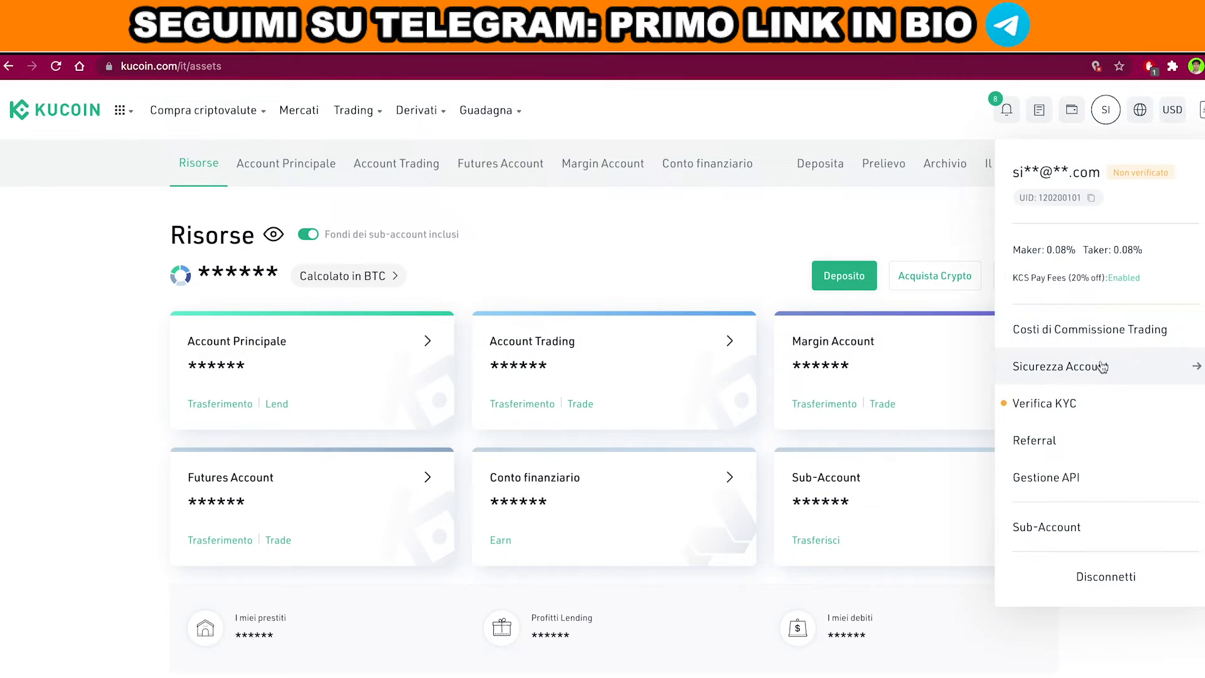
click(1073, 478)
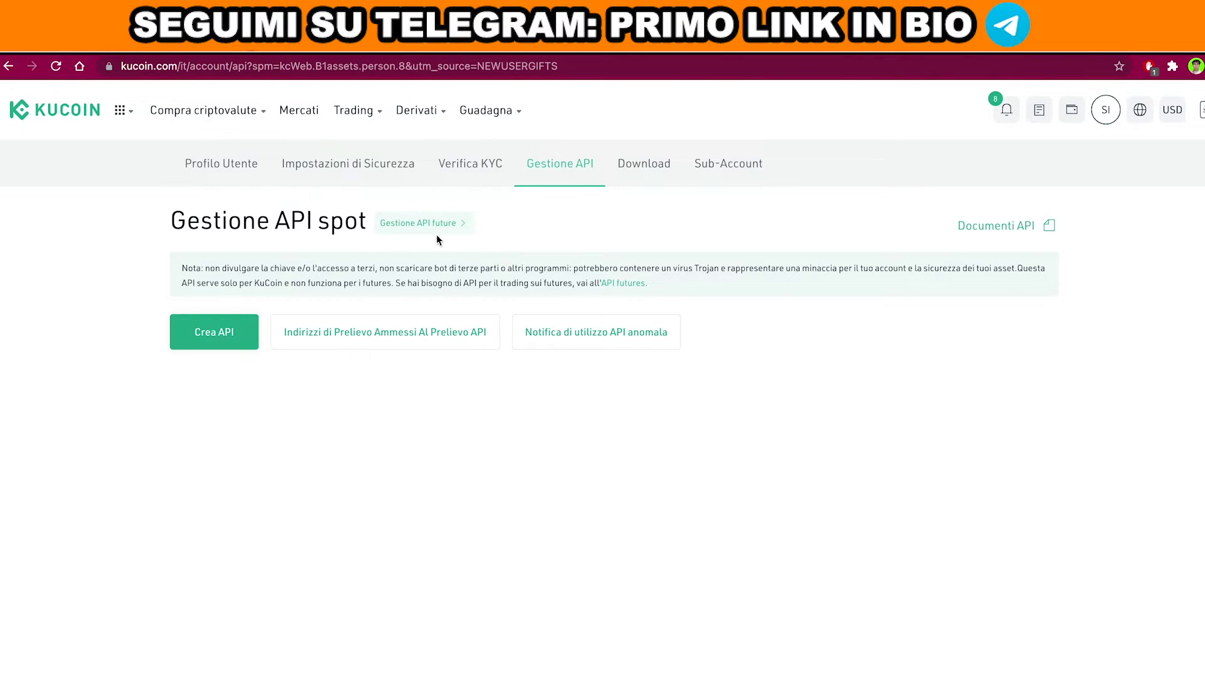
click(214, 331)
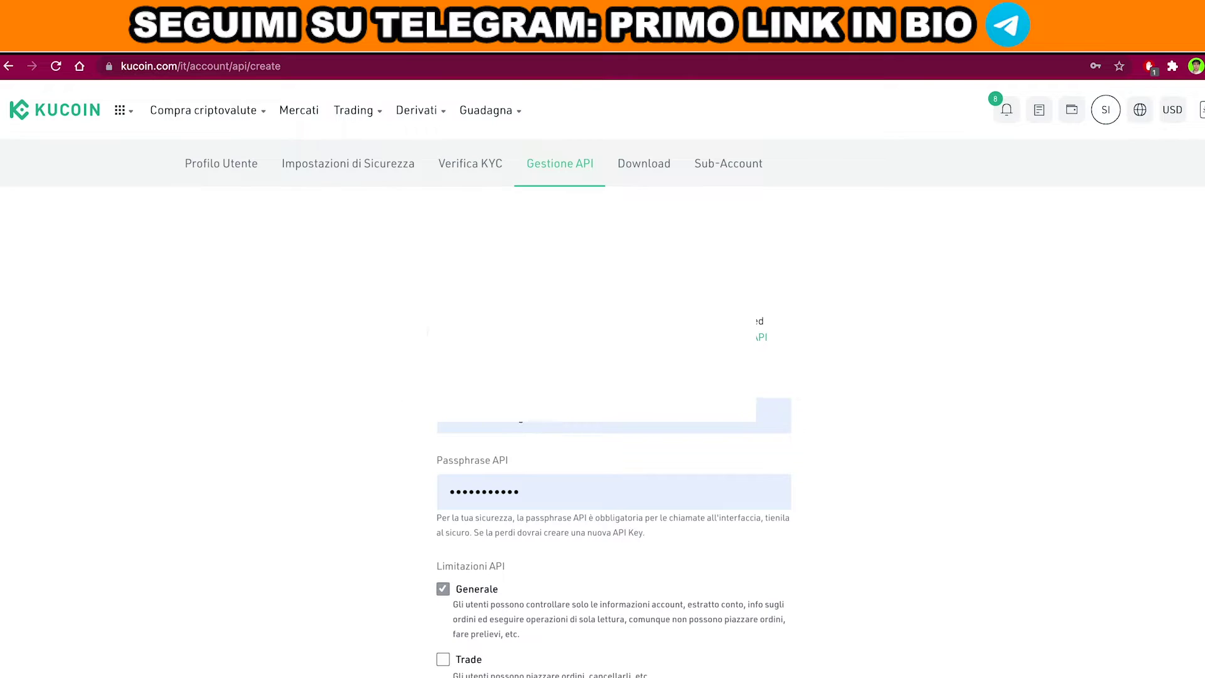
- Review the key's API restrictions and set its IP access to Nessun limite
scroll(556, 457, down, 5)
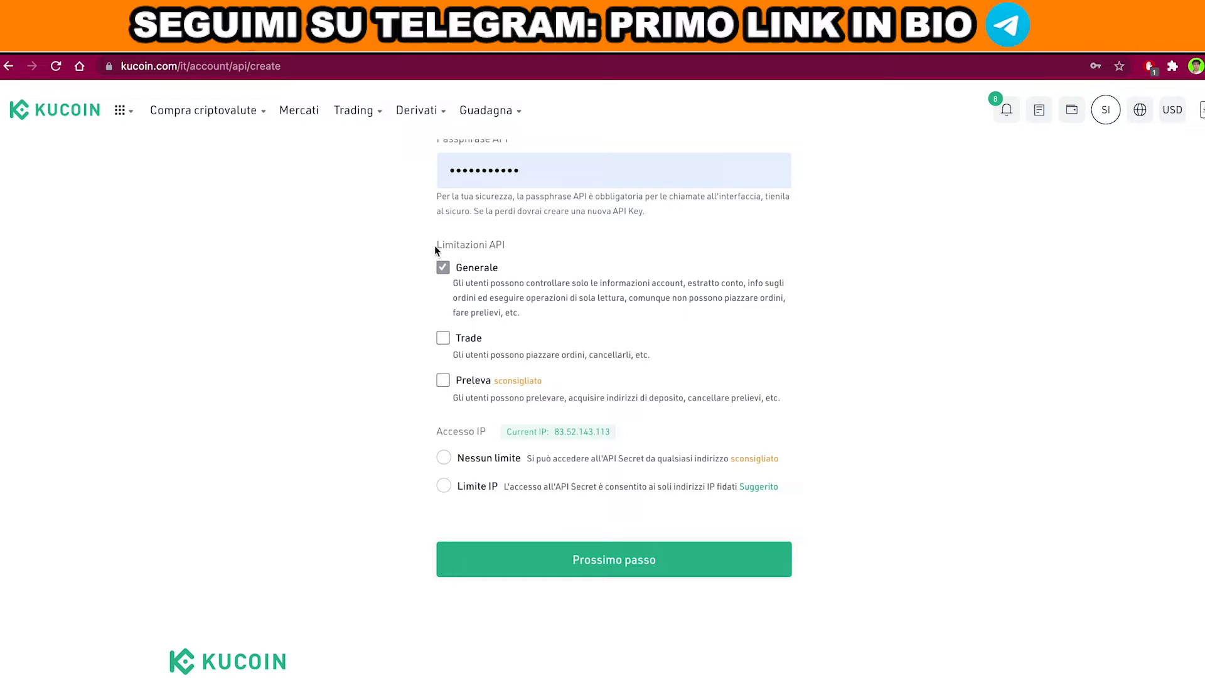
drag(436, 249, 508, 246)
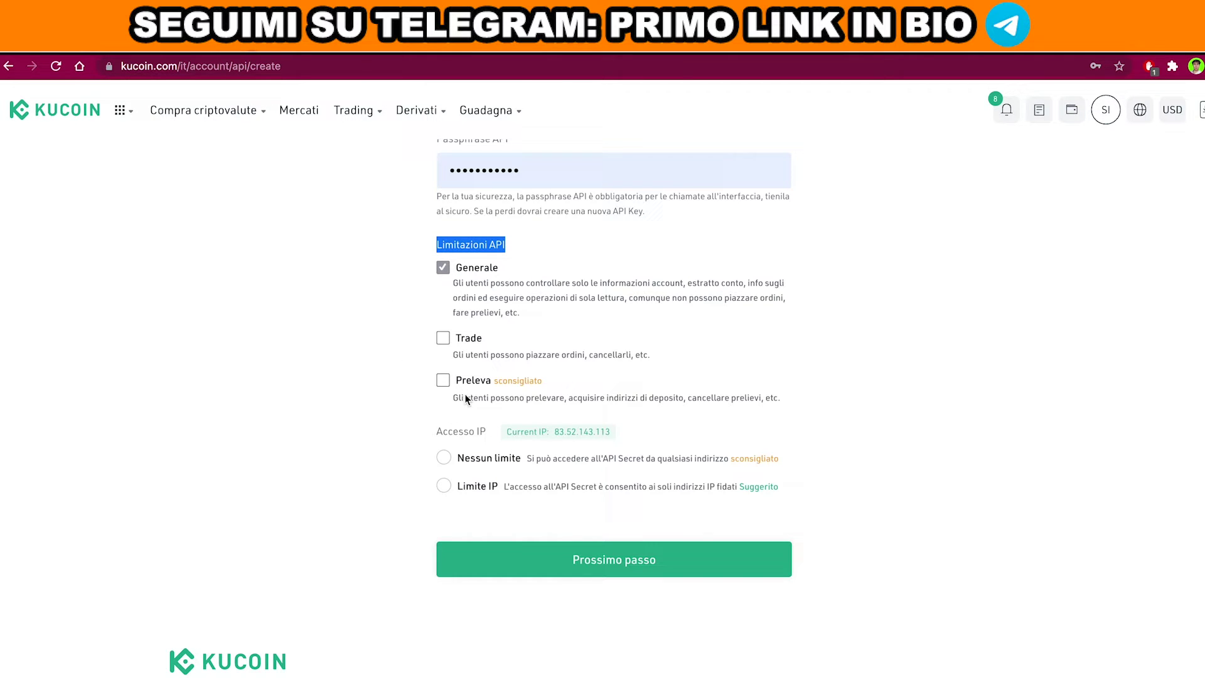
click(462, 459)
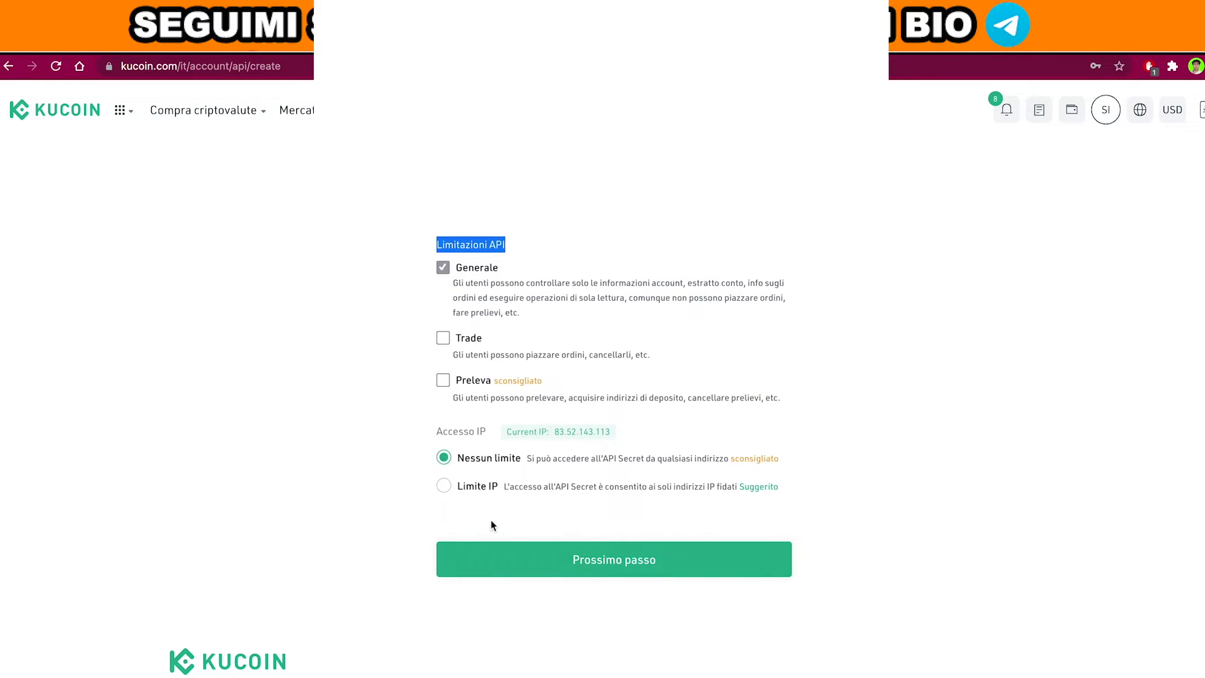
scroll(593, 366, up, 2)
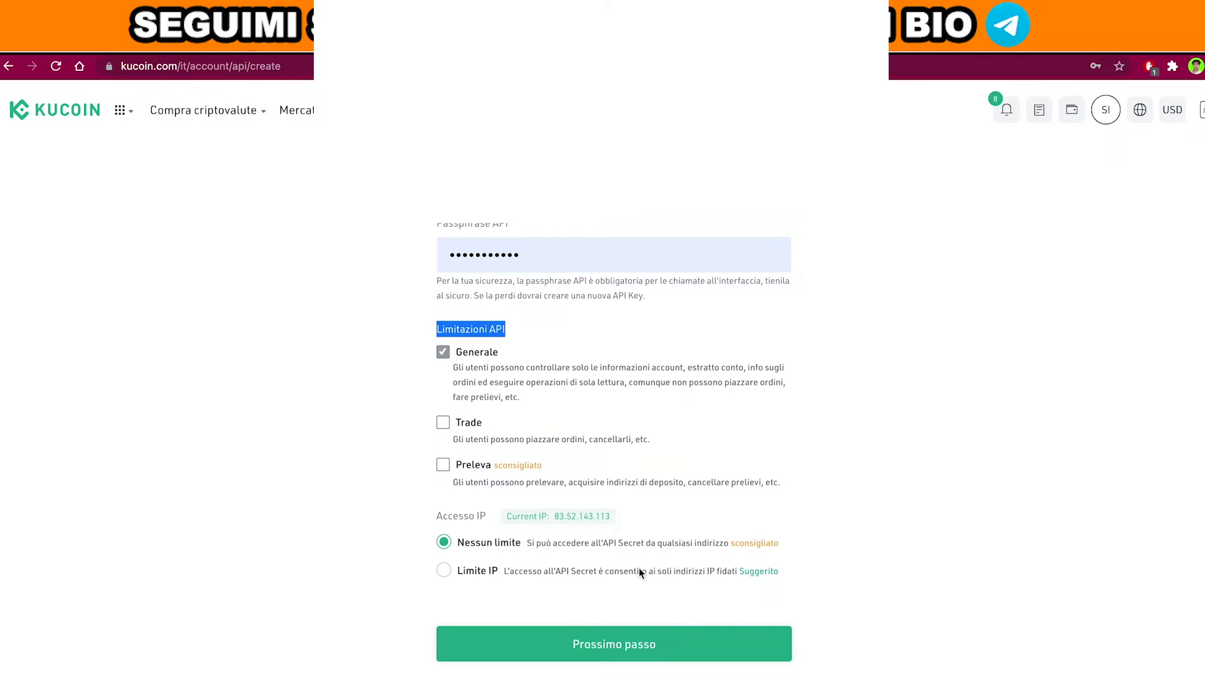
scroll(638, 568, down, 1)
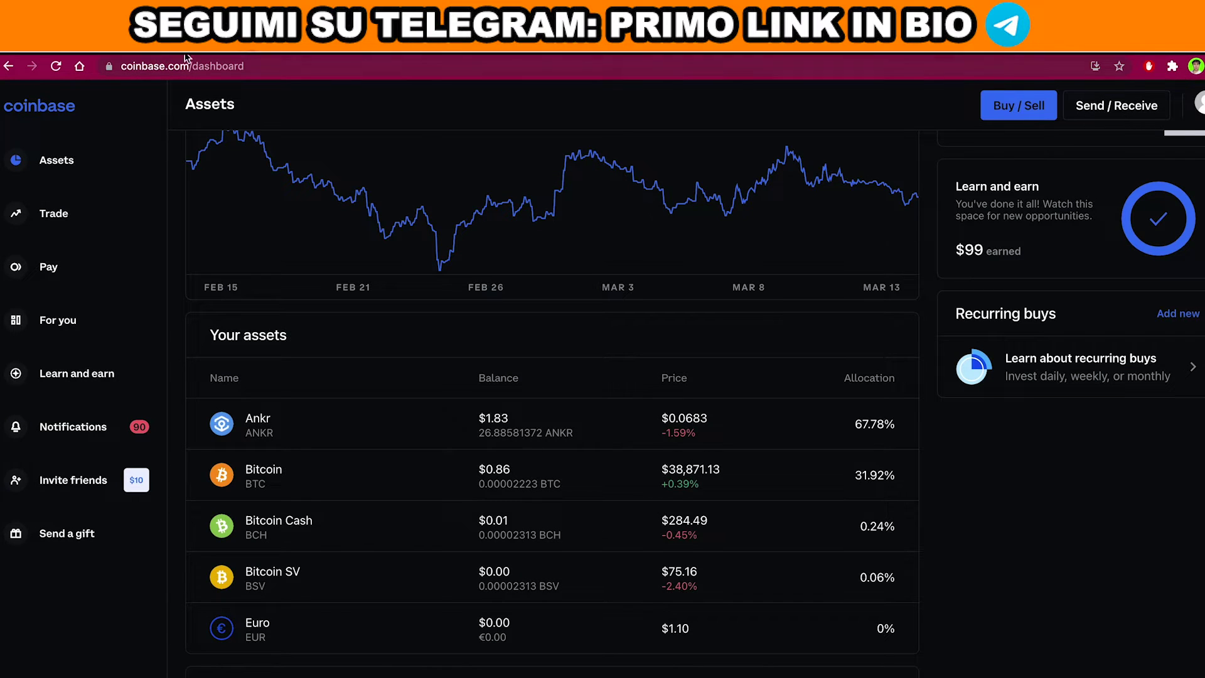
- Switch to Coinbase and open the API section of the account settings
click(1200, 104)
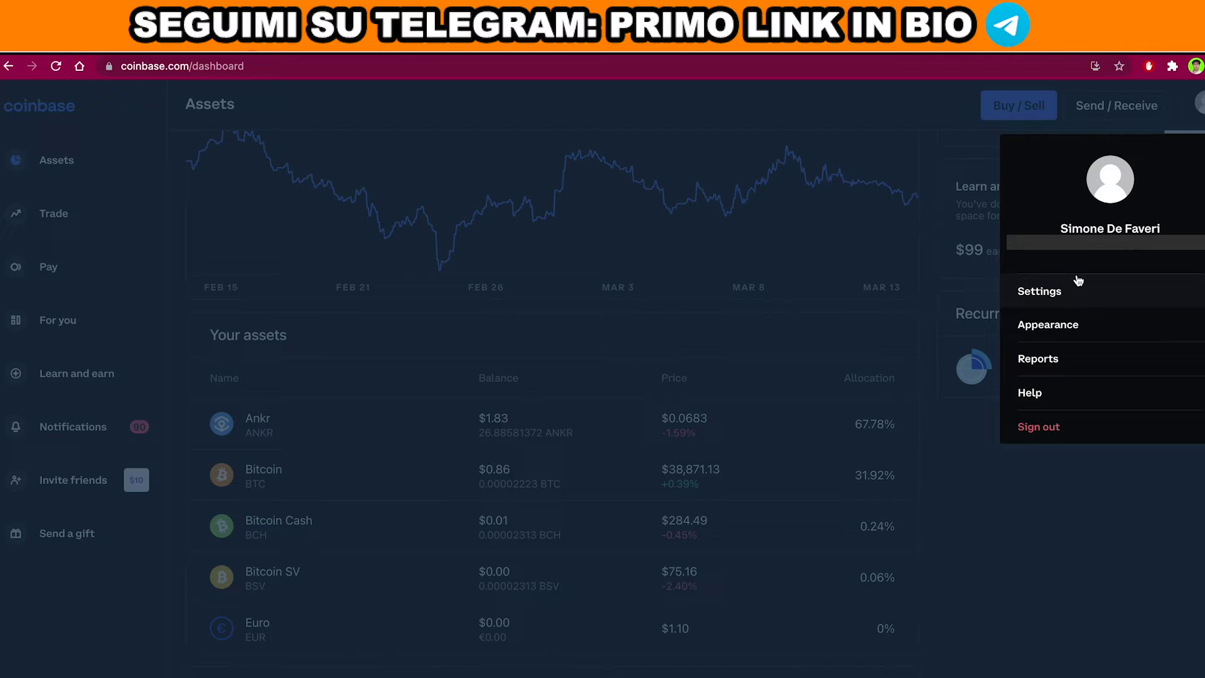
click(1062, 300)
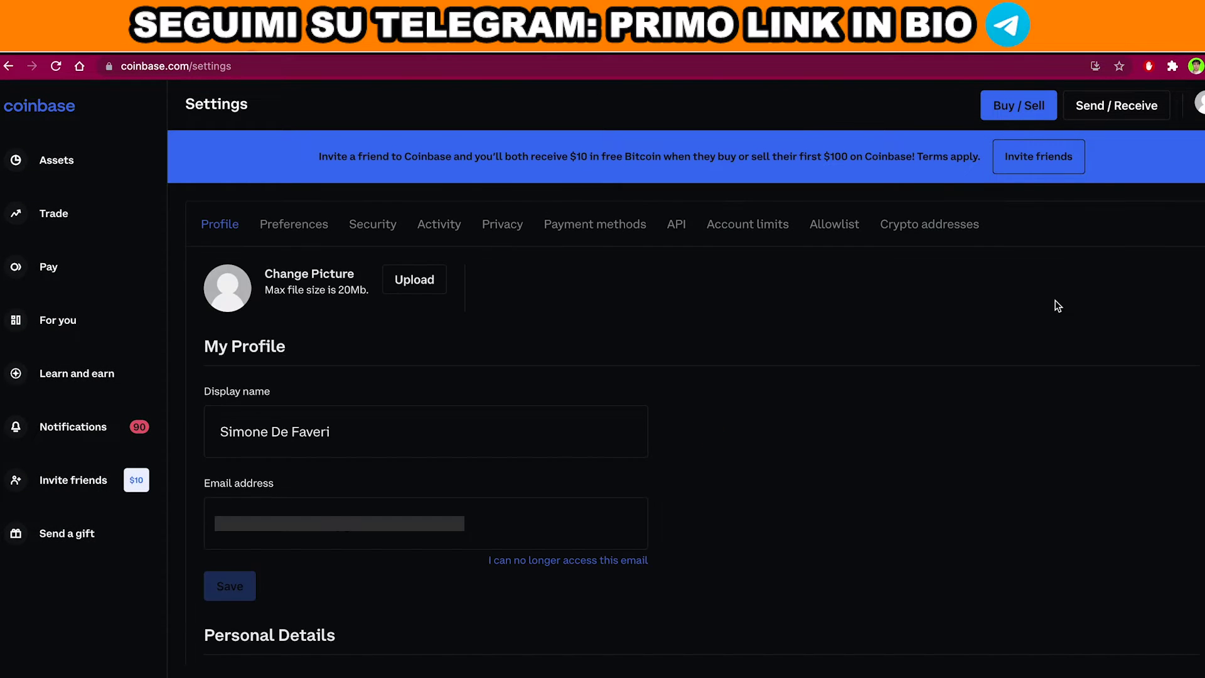
click(682, 227)
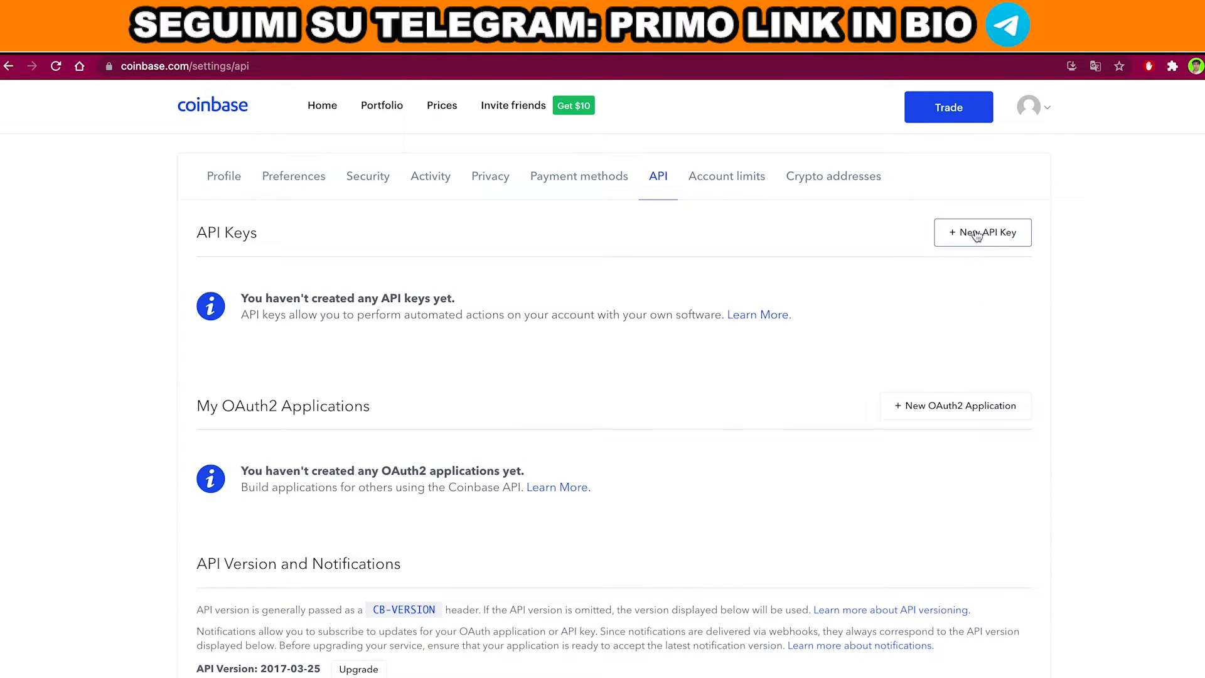
- Request a new API key and enter the 2-step verification code from the authentication app
click(966, 246)
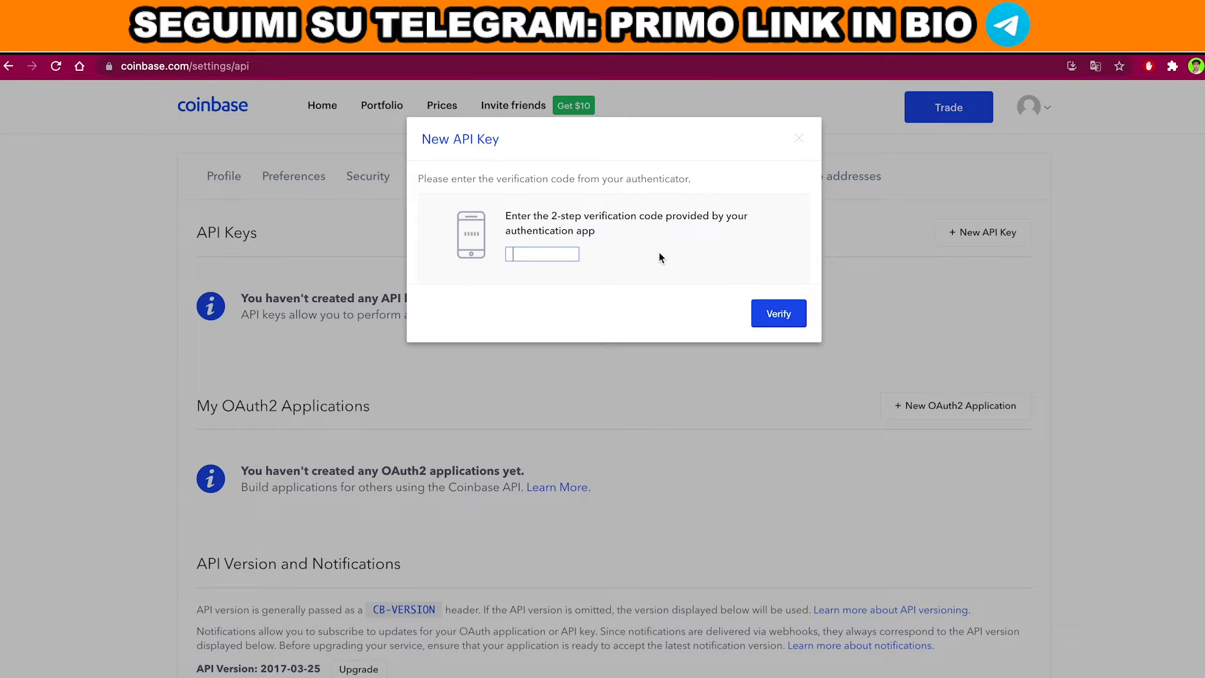
text(6)
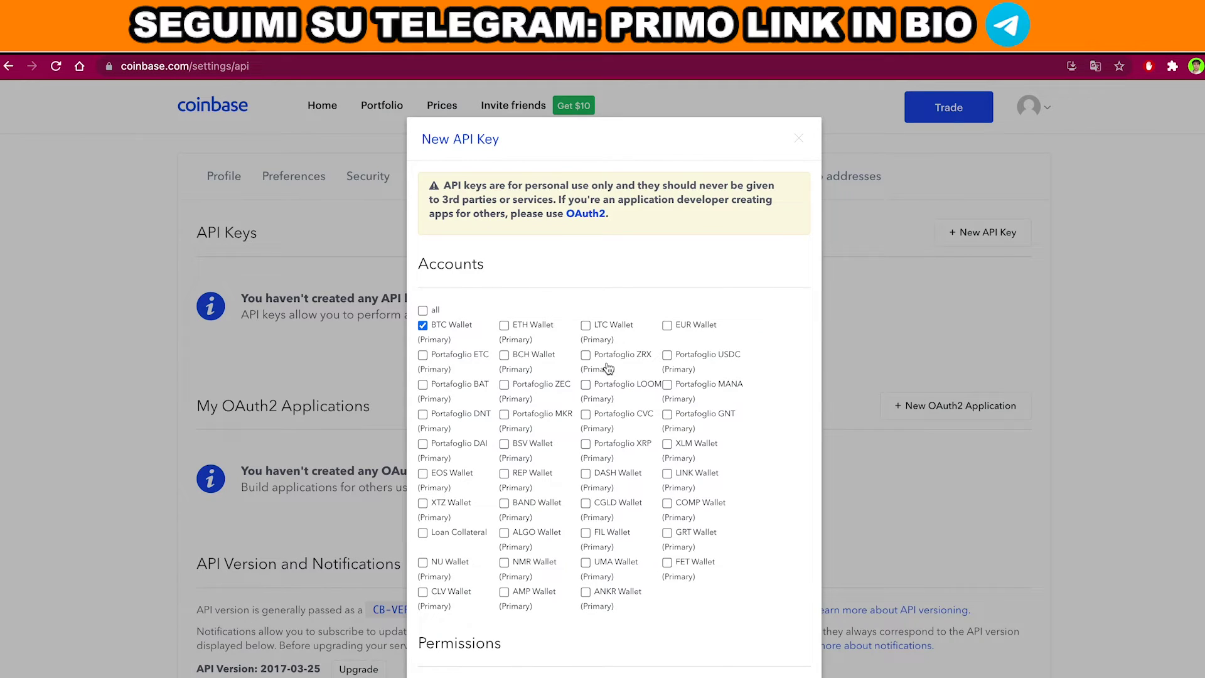
- Examine the personal-use warning above the wallet accounts in the new API key form
click(422, 325)
click(422, 325)
mouse_move(446, 182)
mouse_down()
mouse_move(502, 183)
mouse_move(443, 183)
mouse_up()
click(549, 183)
click(584, 182)
shift+click(627, 183)
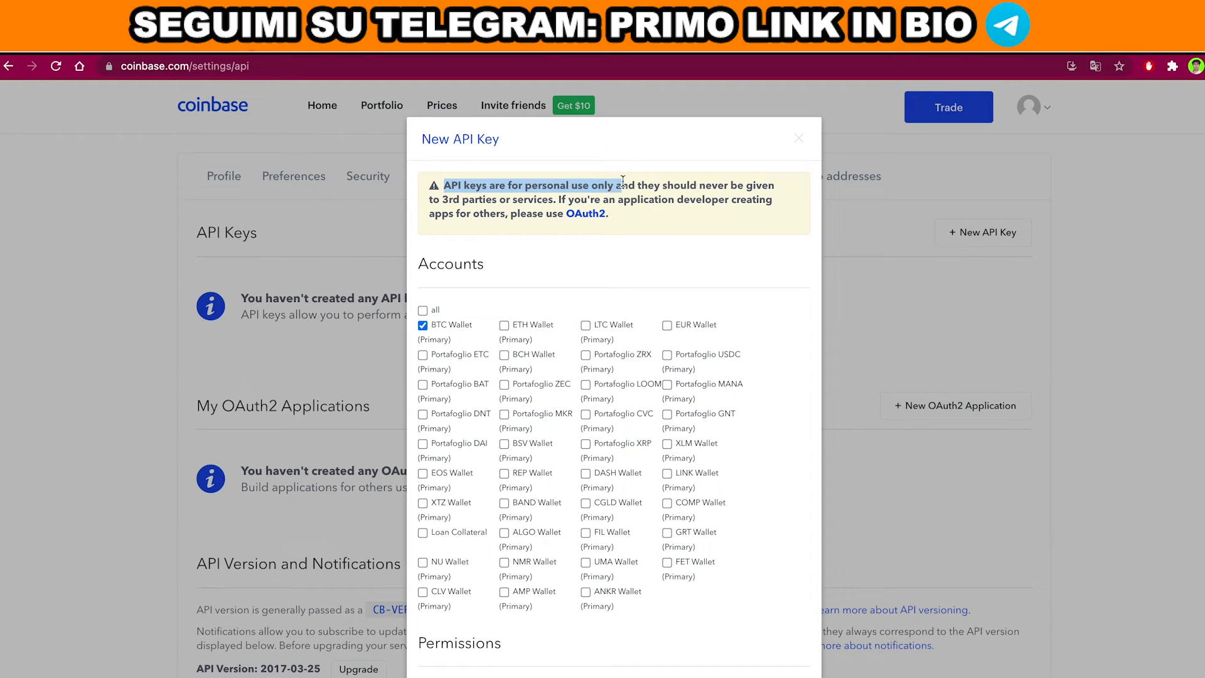
- Toggle the BTC Wallet selection and examine the form's API v2 permissions, notification and security settings
click(425, 326)
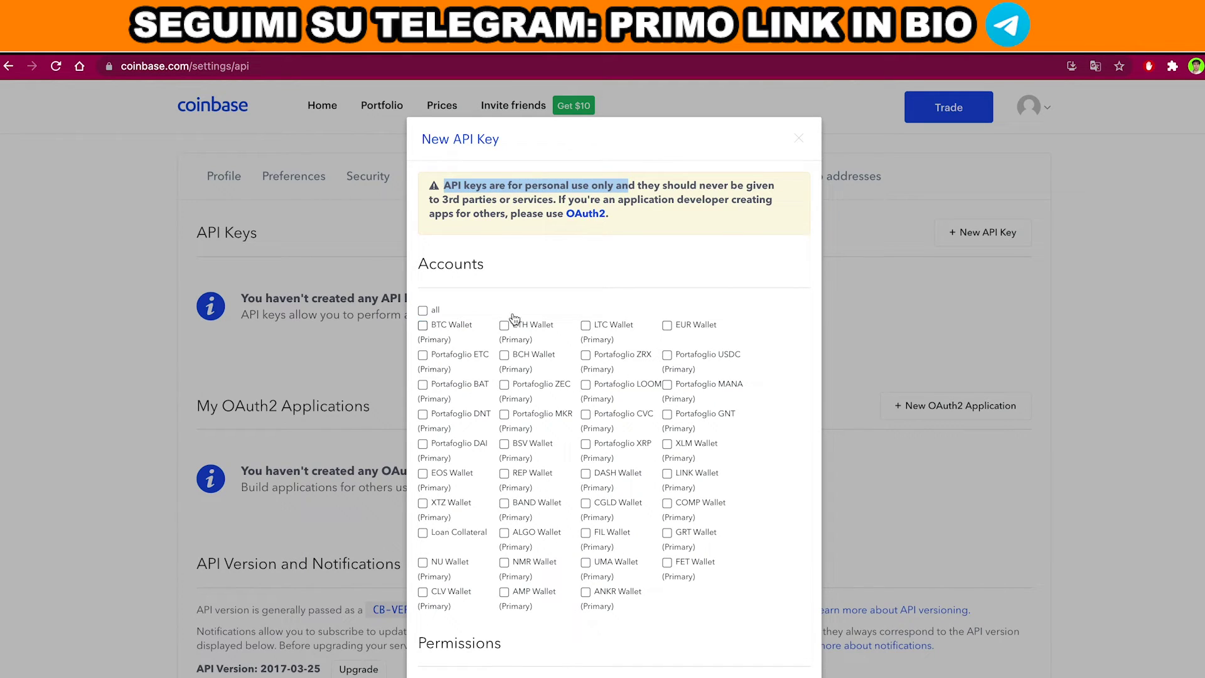
click(423, 326)
scroll(579, 416, down, 8)
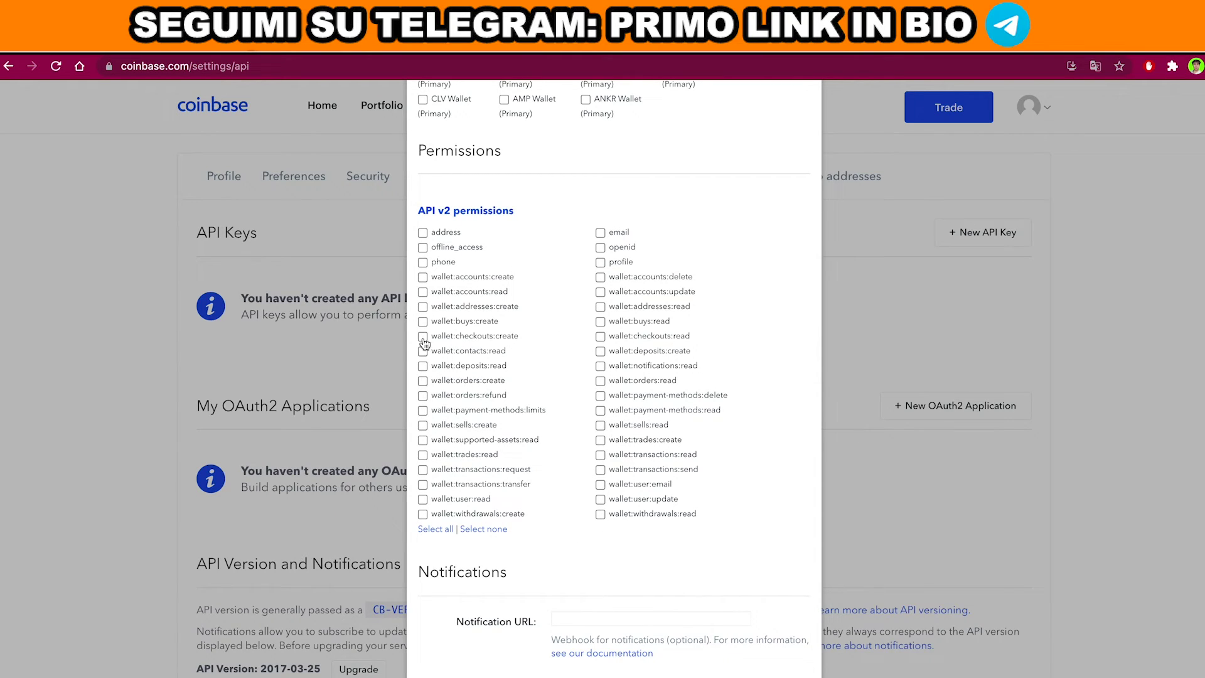
scroll(533, 341, down, 2)
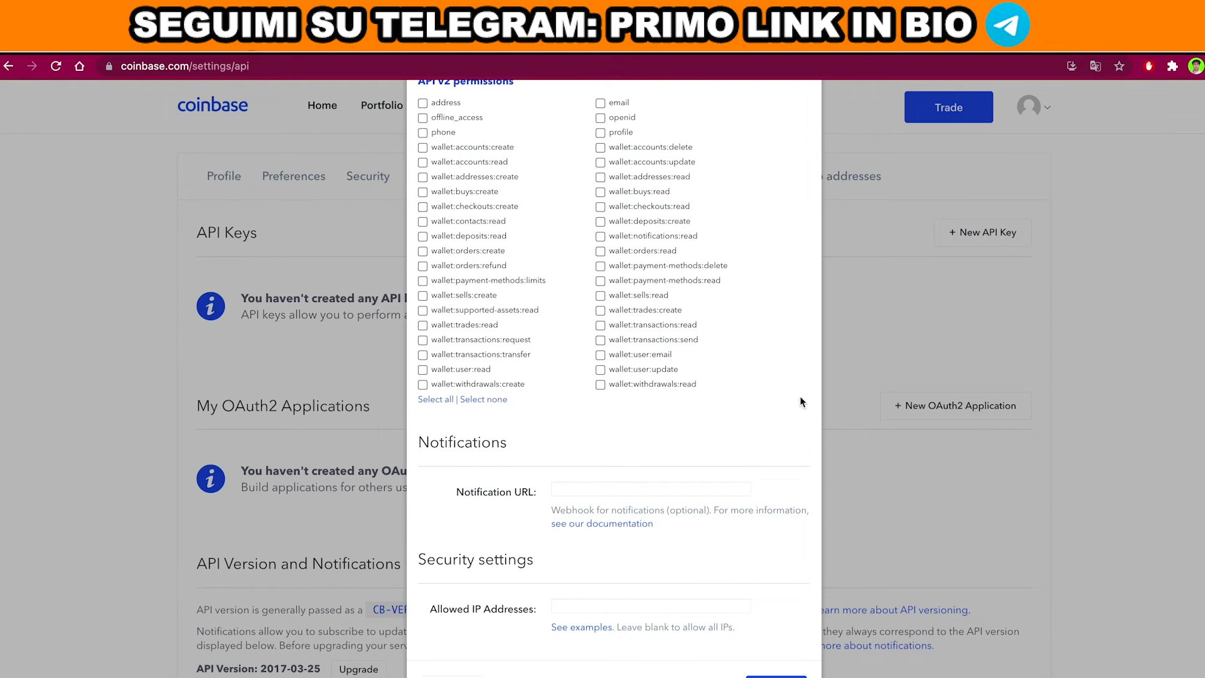